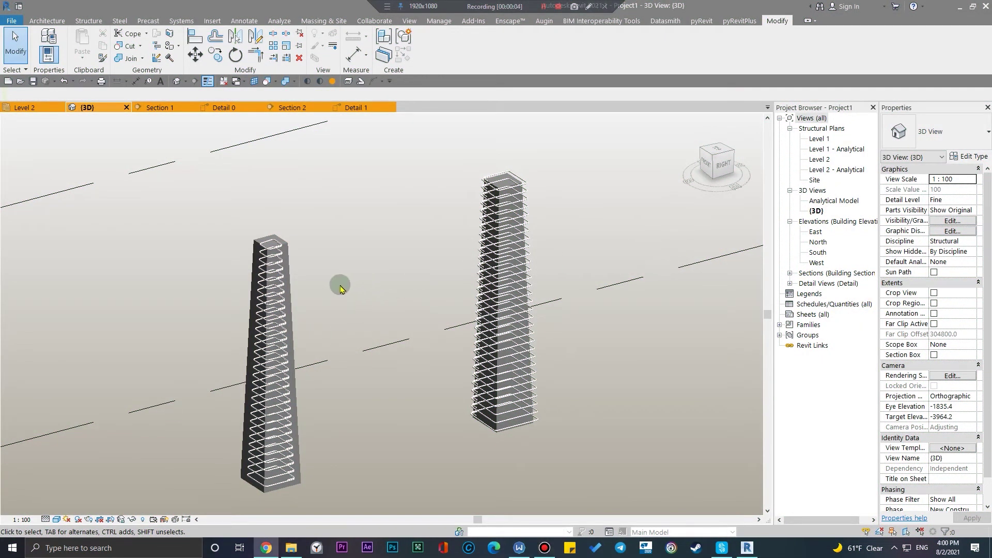
Step: Orbit, pan and zoom around both tapered towers to inspect them from several angles
scroll(340, 279, up, 2)
scroll(410, 172, up, 2)
scroll(458, 133, up, 2)
scroll(496, 222, up, 2)
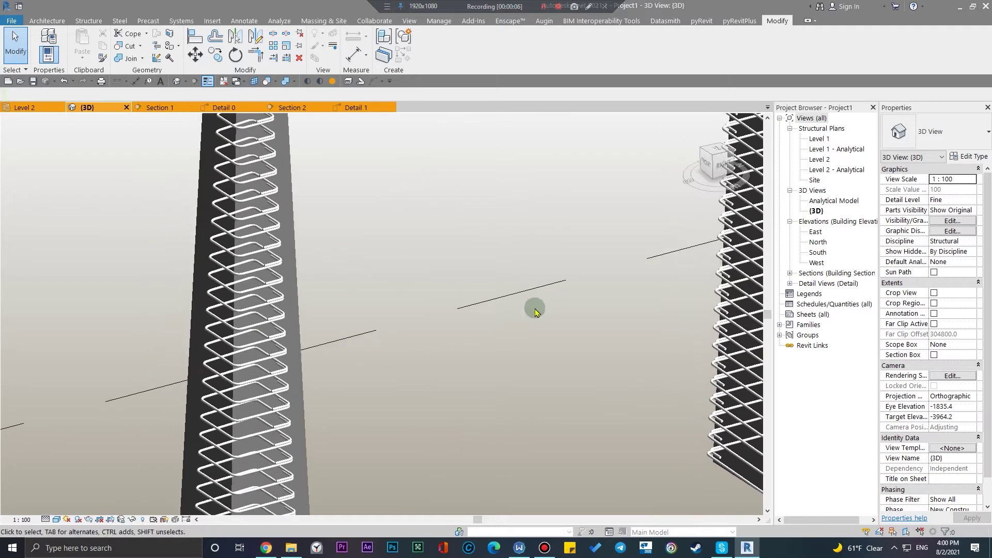
scroll(534, 311, down, 3)
mouse_move(516, 385)
shift+middle_down()
mouse_move(467, 281)
mouse_move(516, 425)
shift+middle_up()
scroll(436, 212, up, 3)
scroll(436, 212, up, 3)
scroll(230, 204, up, 2)
scroll(454, 321, down, 3)
mouse_move(454, 321)
middle_down()
mouse_move(476, 191)
mouse_move(498, 405)
middle_up()
scroll(416, 367, down, 3)
mouse_move(416, 368)
middle_down()
mouse_move(403, 399)
mouse_move(600, 328)
mouse_move(476, 251)
mouse_move(412, 168)
middle_up()
scroll(348, 396, up, 4)
scroll(347, 397, down, 3)
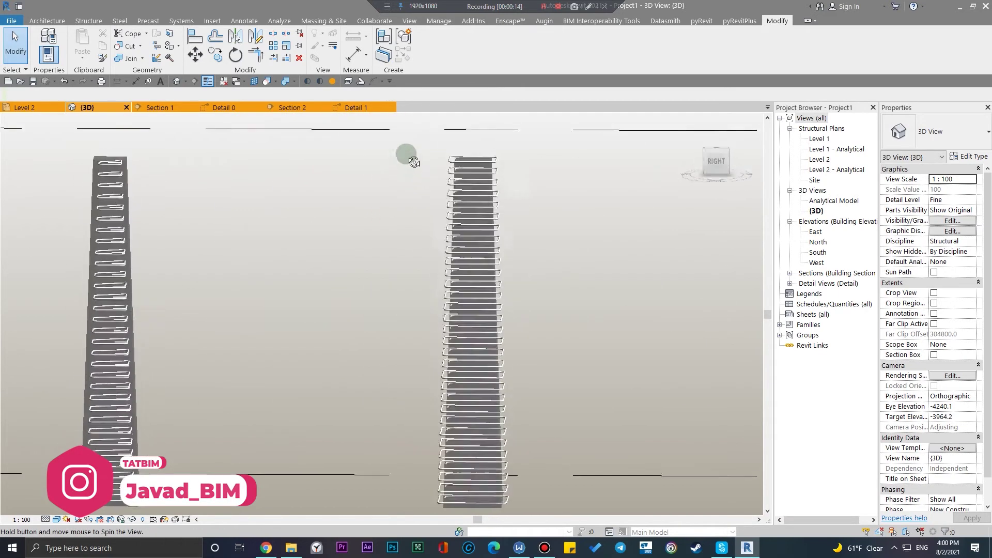
scroll(425, 144, up, 3)
scroll(587, 161, up, 2)
scroll(526, 143, up, 2)
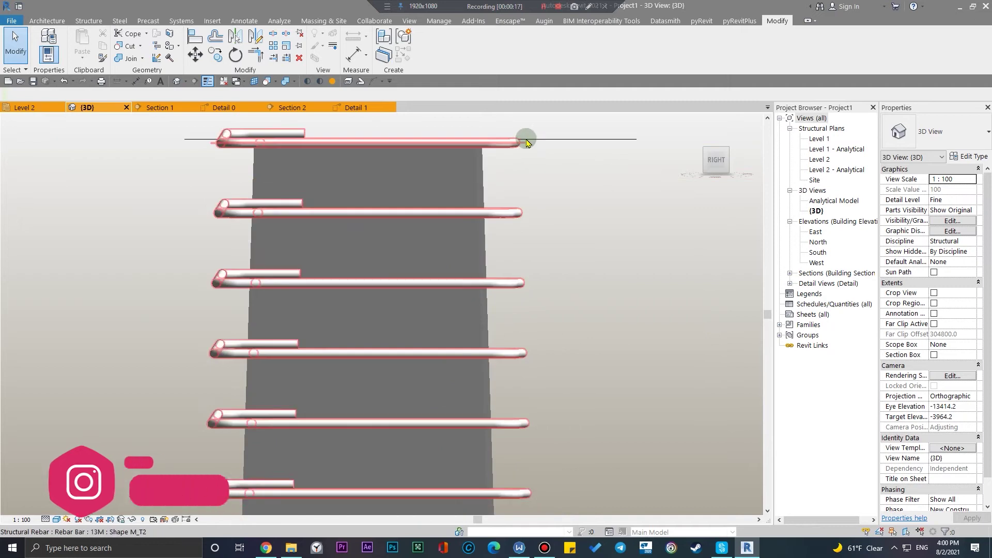
scroll(527, 143, down, 2)
scroll(538, 145, down, 3)
shift+middle_drag(612, 337, 532, 365)
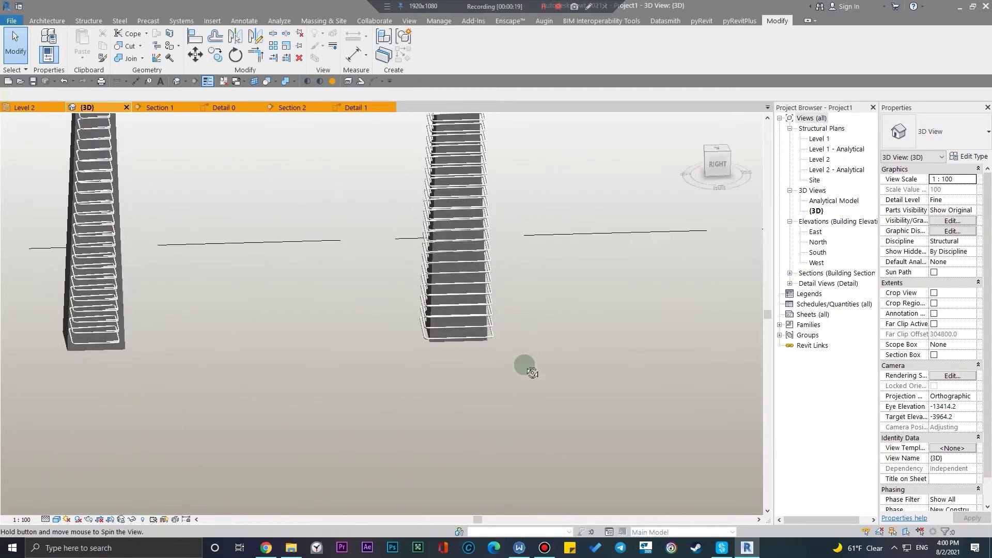
scroll(454, 355, up, 3)
scroll(312, 409, down, 5)
scroll(427, 327, down, 3)
scroll(496, 219, up, 3)
scroll(612, 313, up, 2)
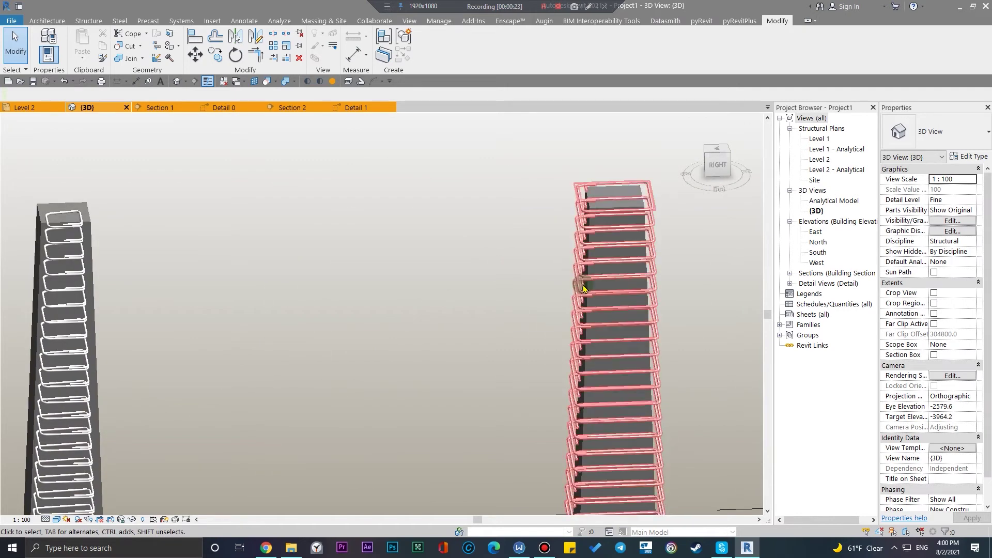
scroll(583, 288, down, 2)
scroll(506, 233, down, 2)
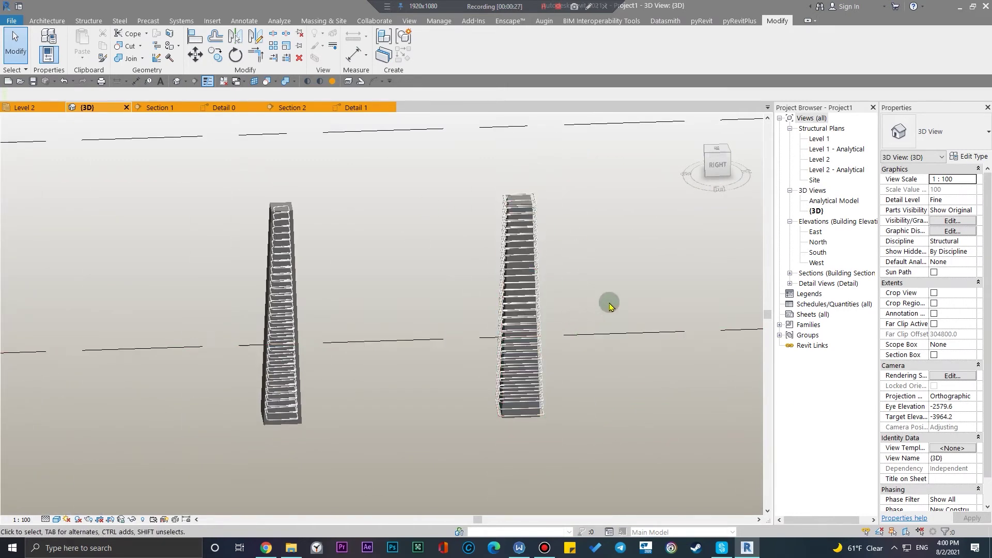
scroll(600, 304, down, 2)
mouse_move(441, 246)
shift+middle_down()
mouse_move(489, 279)
mouse_move(500, 259)
mouse_move(443, 254)
mouse_move(456, 204)
shift+middle_up()
scroll(383, 146, up, 3)
scroll(308, 140, up, 2)
scroll(348, 157, down, 2)
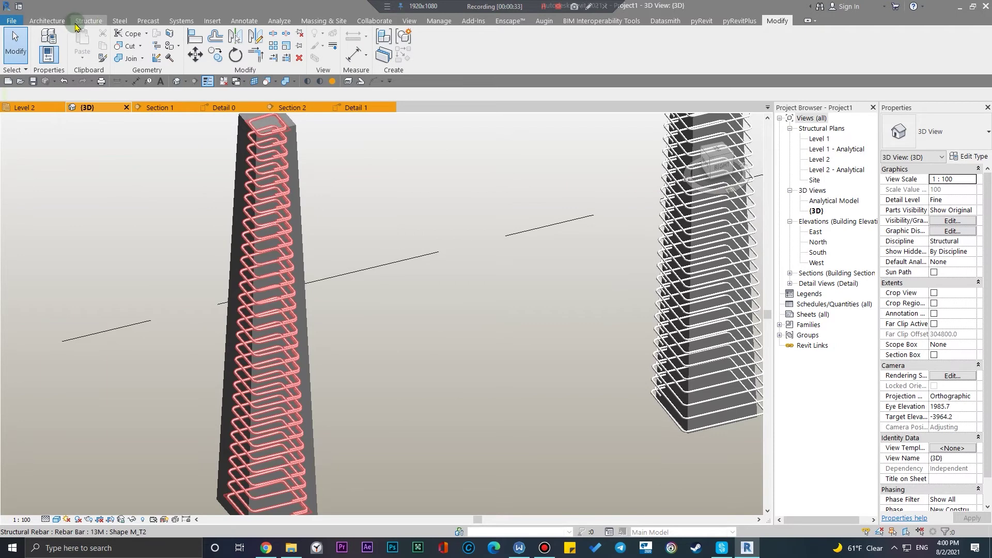
Step: Start a Model In-Place component, then cancel the Family Category dialog without creating anything
click(47, 20)
click(133, 60)
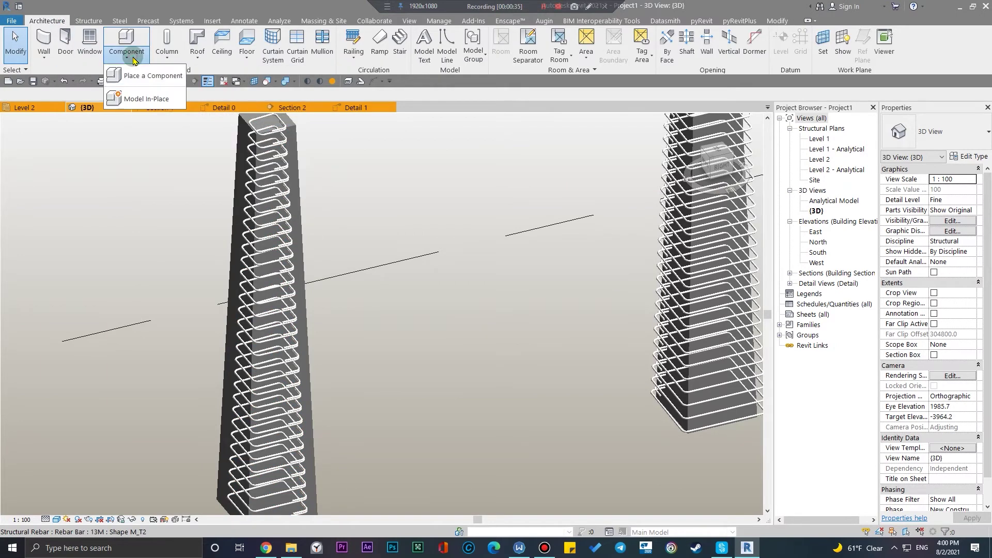
click(170, 101)
mouse_move(332, 160)
mouse_down()
mouse_move(537, 113)
mouse_move(760, 148)
mouse_move(541, 121)
mouse_up()
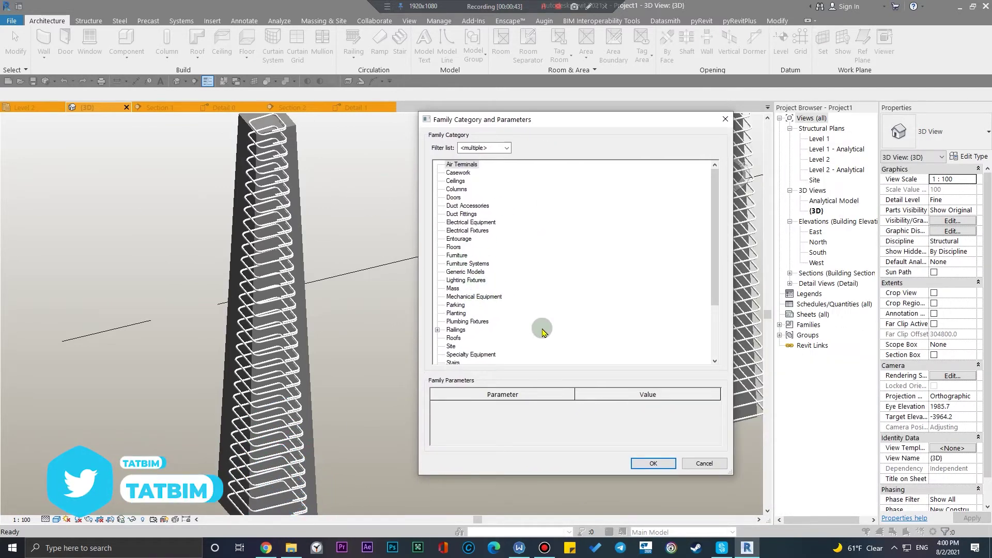
scroll(542, 331, down, 3)
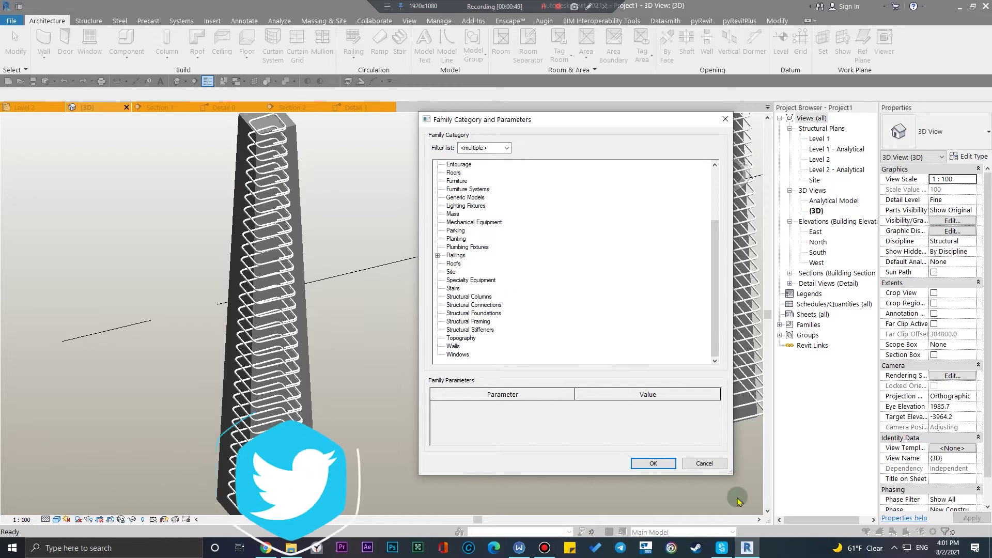
click(704, 463)
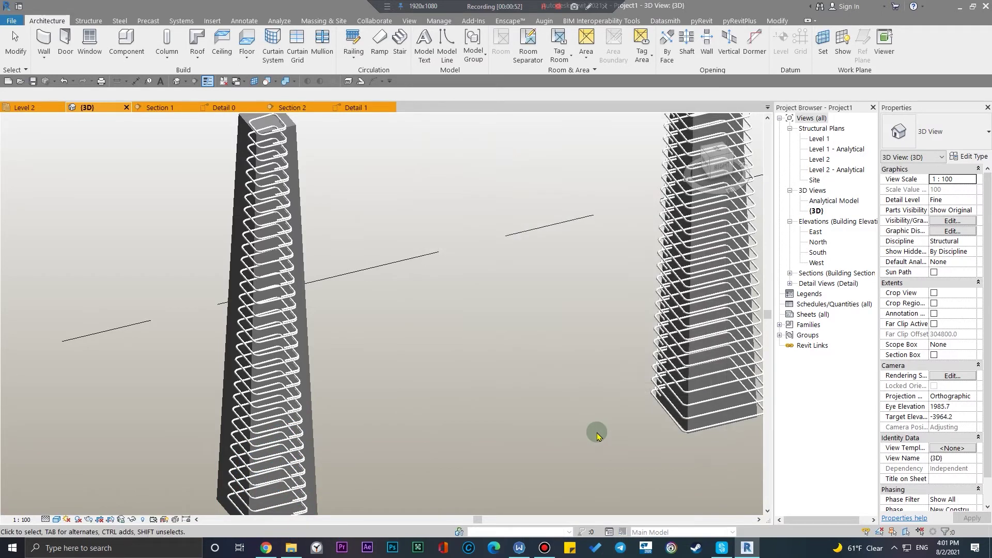
Step: Select the structural column inside the stirrups, then clear the selection
scroll(481, 403, down, 2)
scroll(553, 398, up, 5)
scroll(518, 414, up, 2)
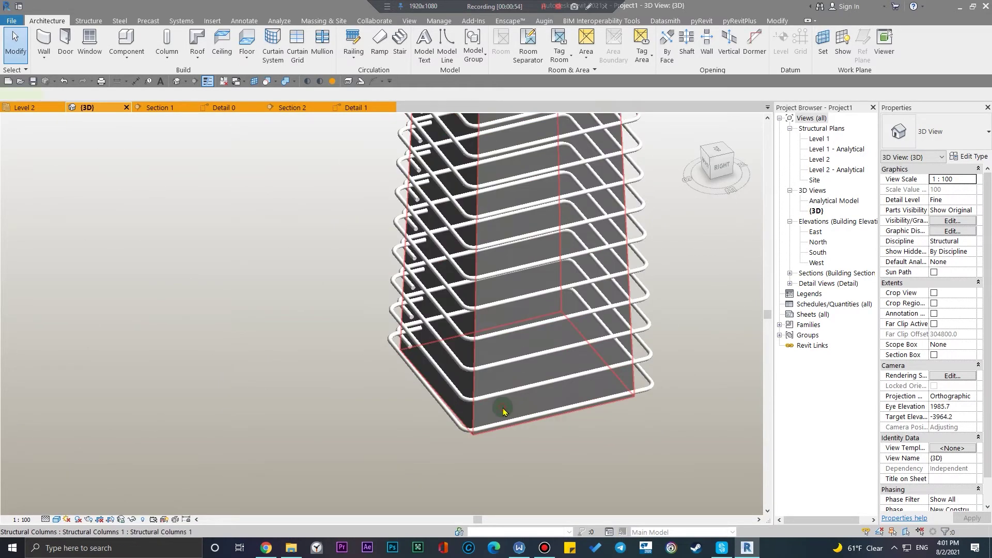
click(504, 410)
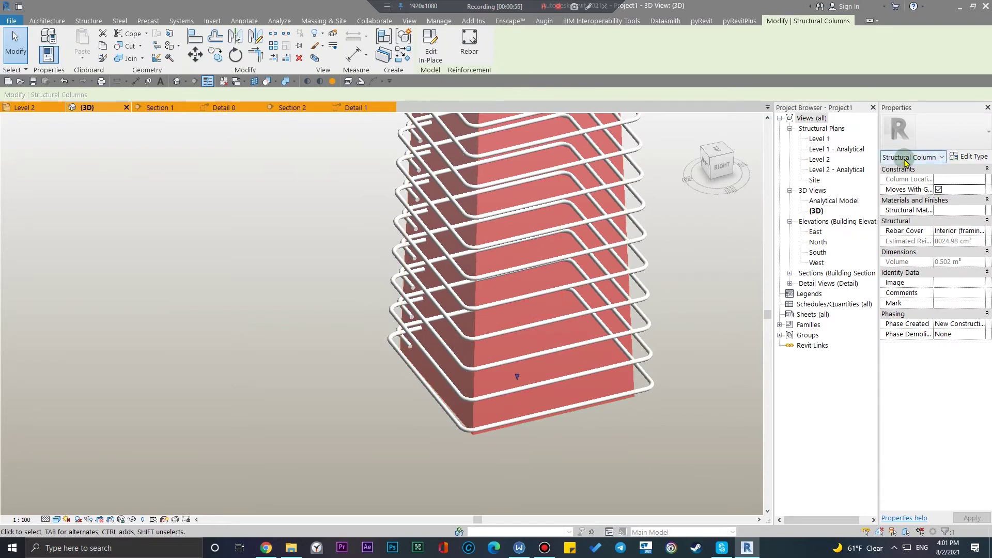
scroll(692, 278, down, 3)
click(666, 285)
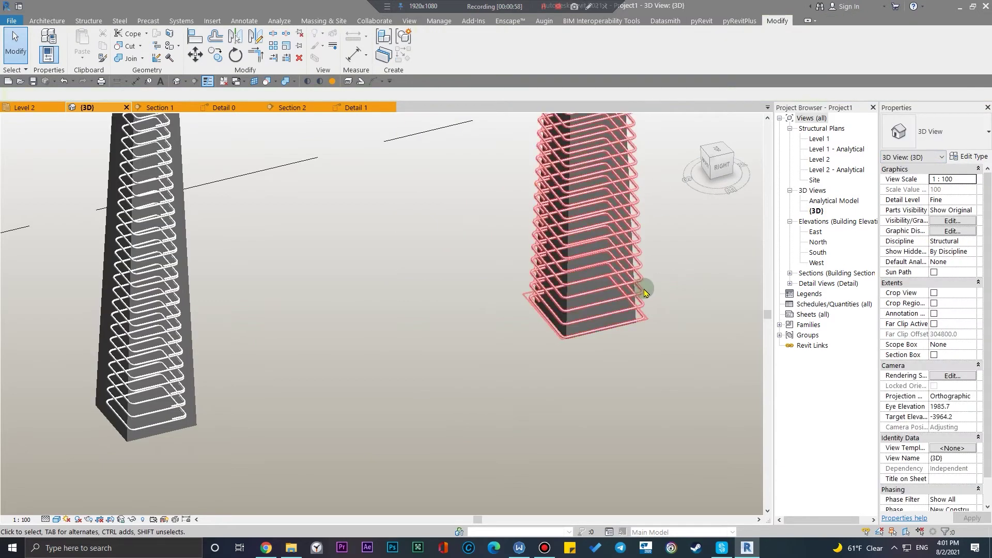
Step: Select the right tower's rebar set and apply Varying Rebar Set to it
click(645, 289)
shift+middle_drag(646, 290, 597, 206)
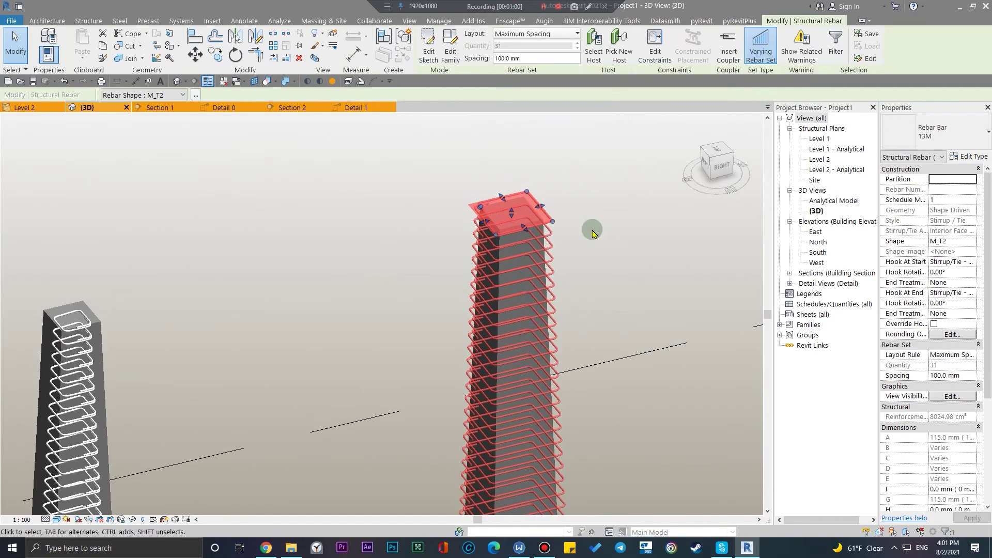
scroll(597, 205, up, 5)
middle_drag(595, 263, 574, 299)
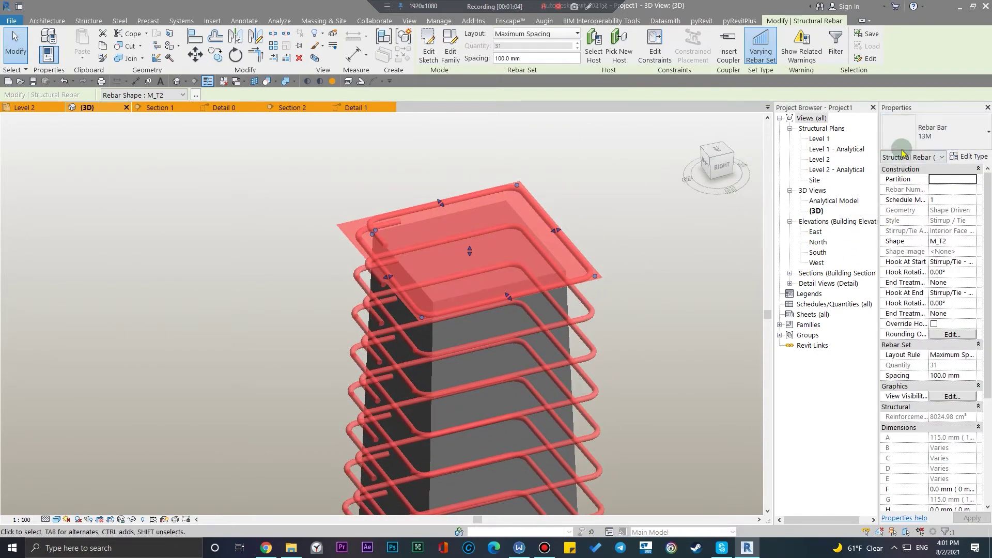
click(765, 54)
mouse_move(717, 163)
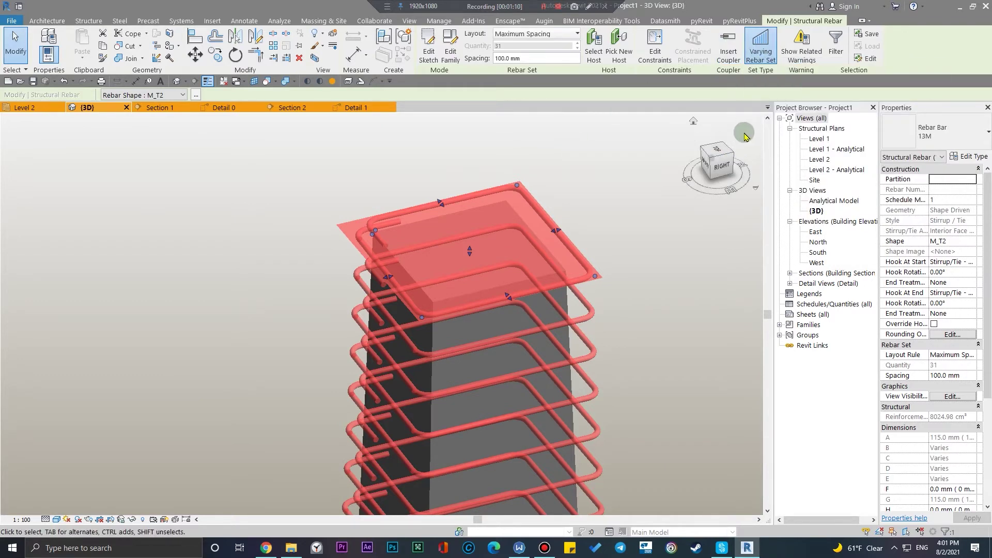
Step: Inspect the 31 M_T2 ties along the tower, then select and deselect the tapered framing element
scroll(702, 192, down, 5)
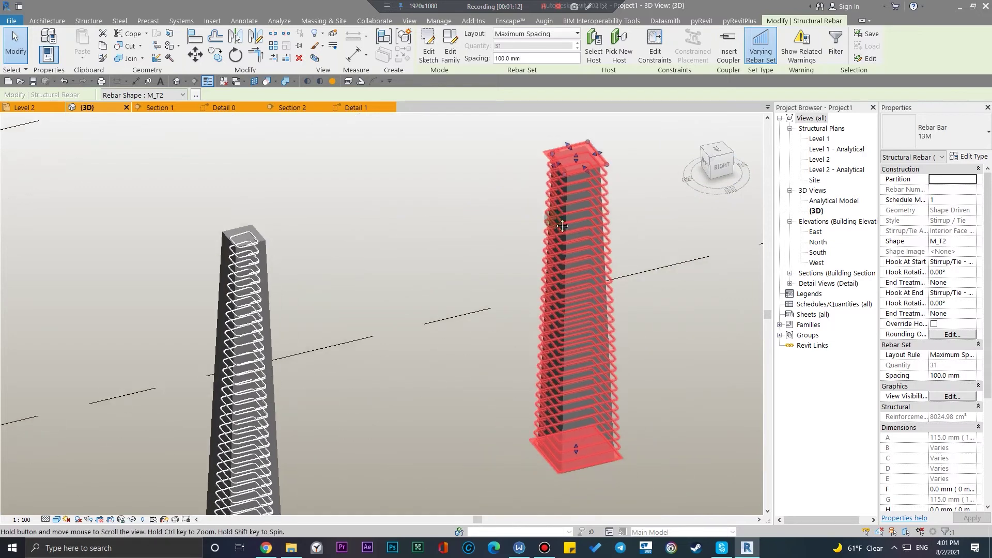
middle_drag(671, 217, 608, 234)
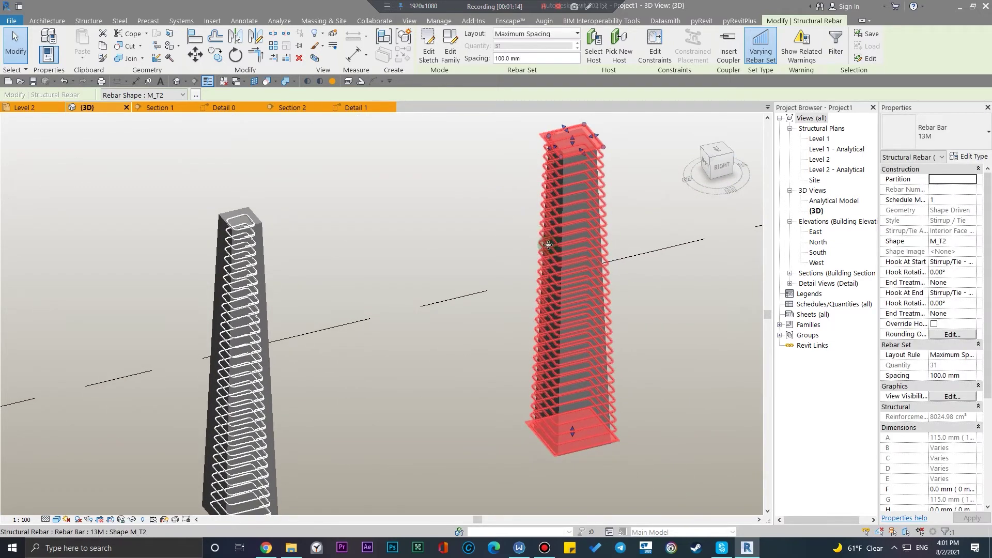
mouse_move(414, 207)
middle_down()
mouse_move(446, 142)
mouse_move(509, 223)
middle_up()
scroll(509, 222, up, 3)
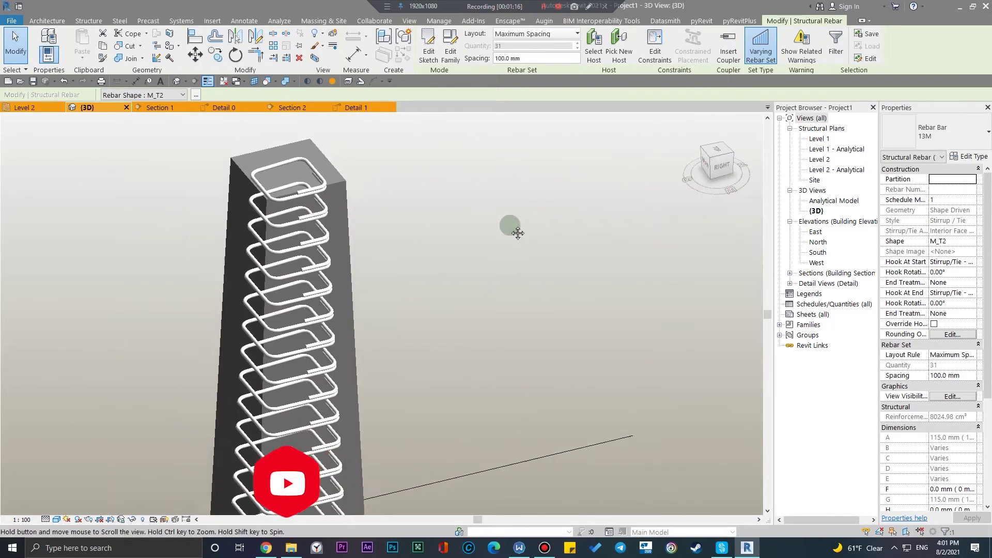
scroll(397, 209, up, 2)
scroll(432, 194, up, 1)
scroll(439, 197, down, 1)
scroll(443, 199, up, 1)
scroll(446, 200, up, 2)
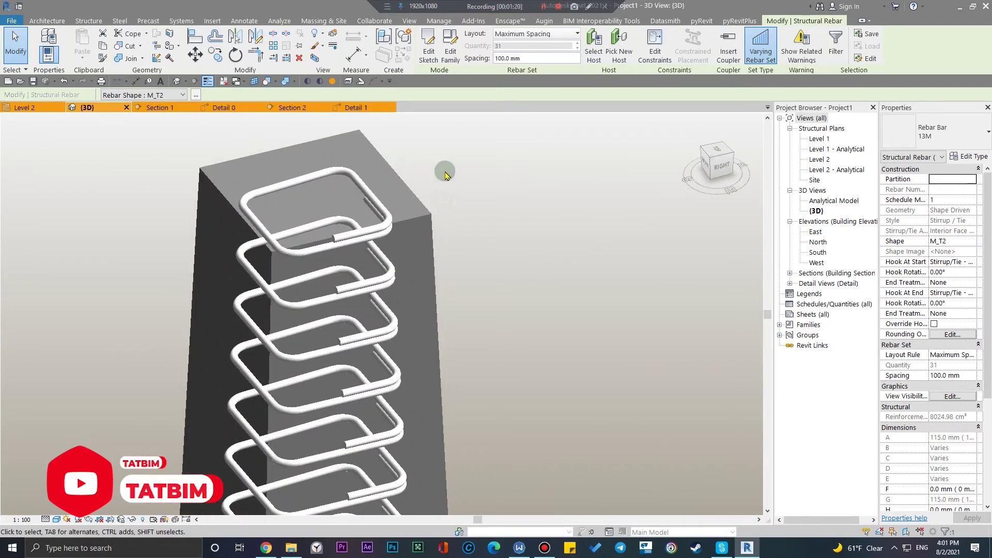
mouse_move(504, 253)
middle_down()
mouse_move(564, 215)
mouse_move(492, 275)
middle_up()
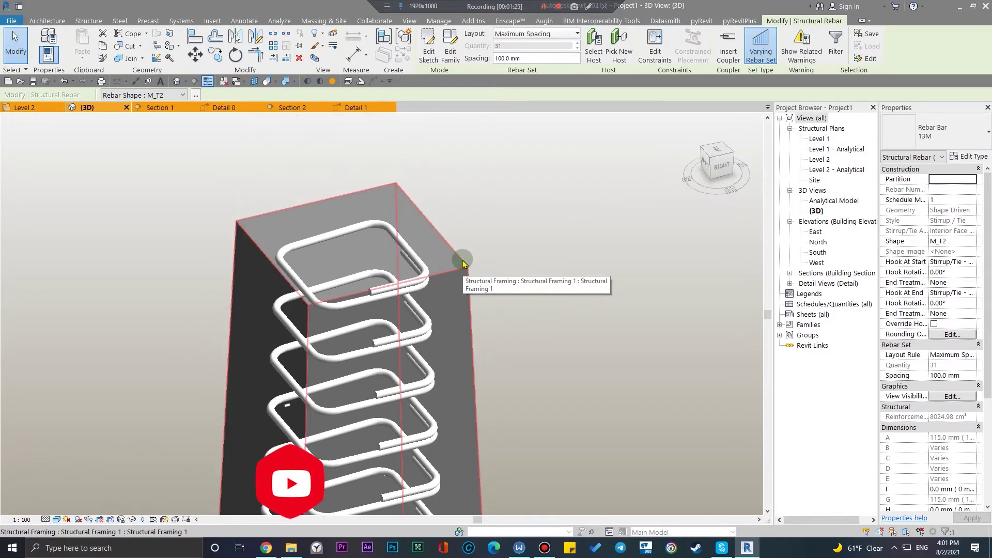
click(463, 262)
scroll(516, 283, down, 4)
scroll(558, 286, down, 2)
scroll(413, 217, down, 2)
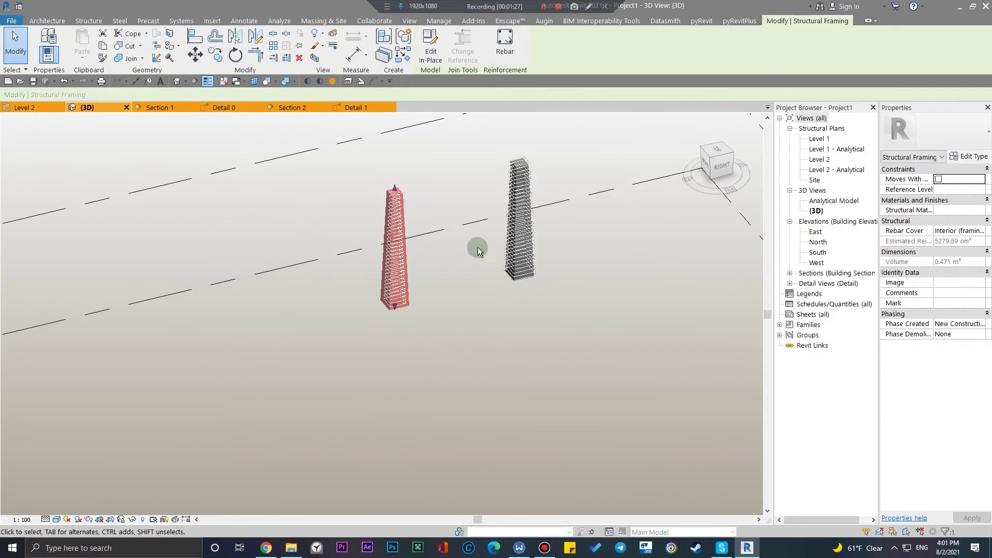
click(468, 300)
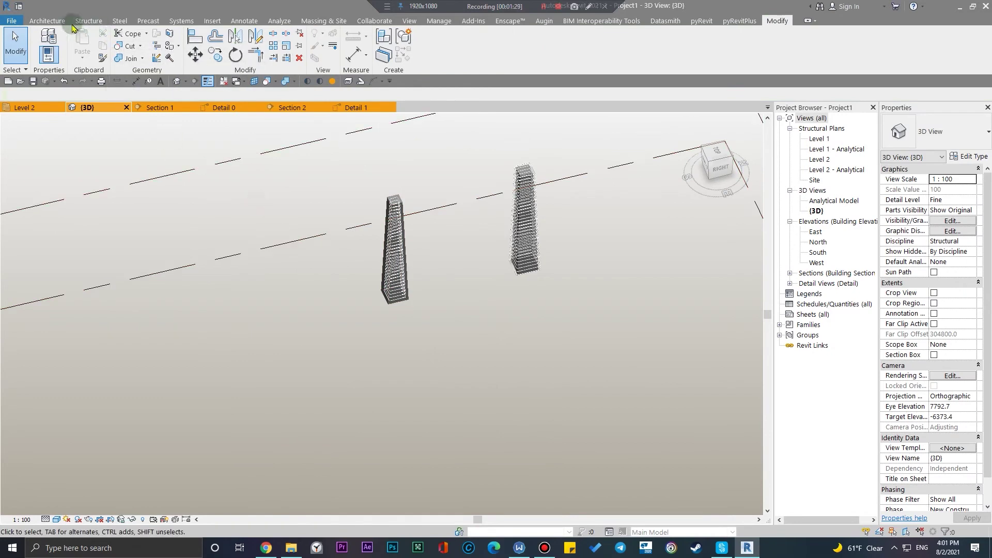
Step: Switch to the Structure tools and orbit to a low side view of both towers
click(95, 24)
scroll(359, 248, up, 5)
mouse_move(405, 206)
shift+middle_down()
mouse_move(390, 328)
mouse_move(390, 227)
mouse_move(532, 178)
shift+middle_up()
scroll(532, 178, down, 3)
shift+middle_drag(553, 235, 573, 217)
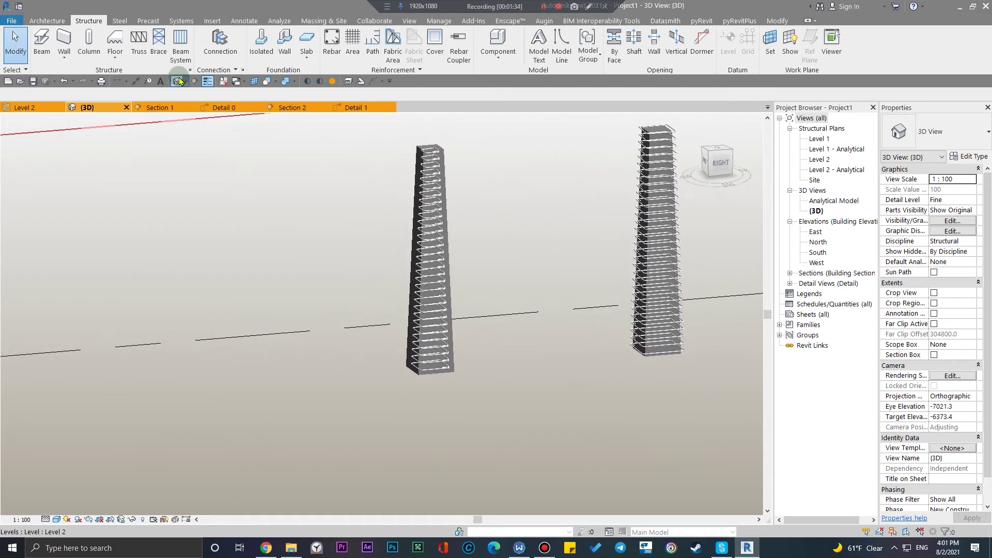
Step: Create an in-place Structural Framing family named Structural Framing 2
click(50, 19)
click(130, 58)
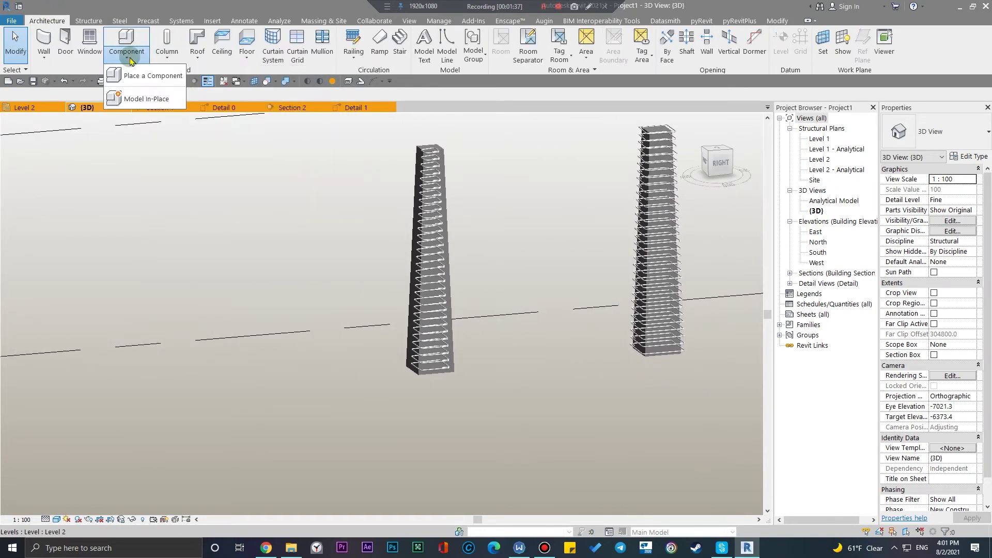
click(148, 102)
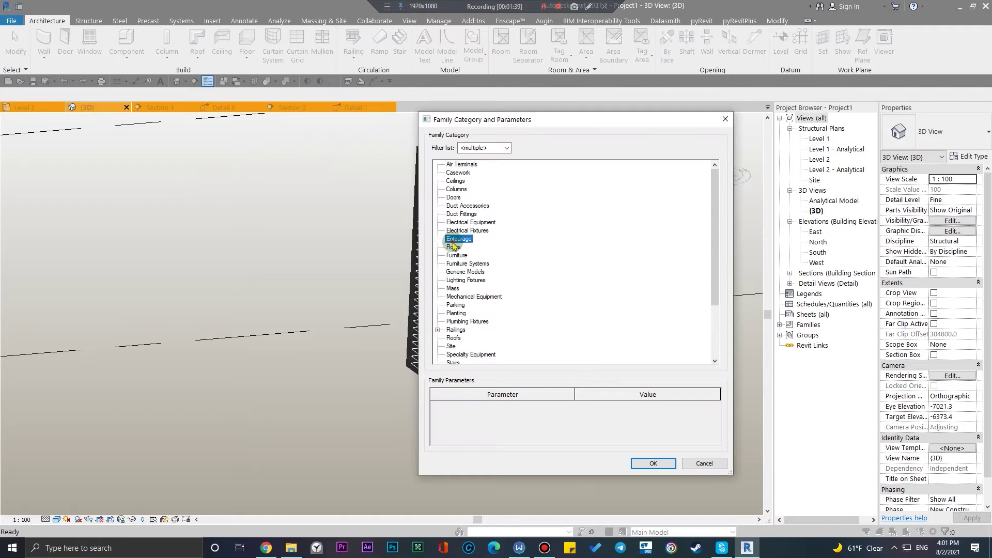
scroll(528, 305, down, 3)
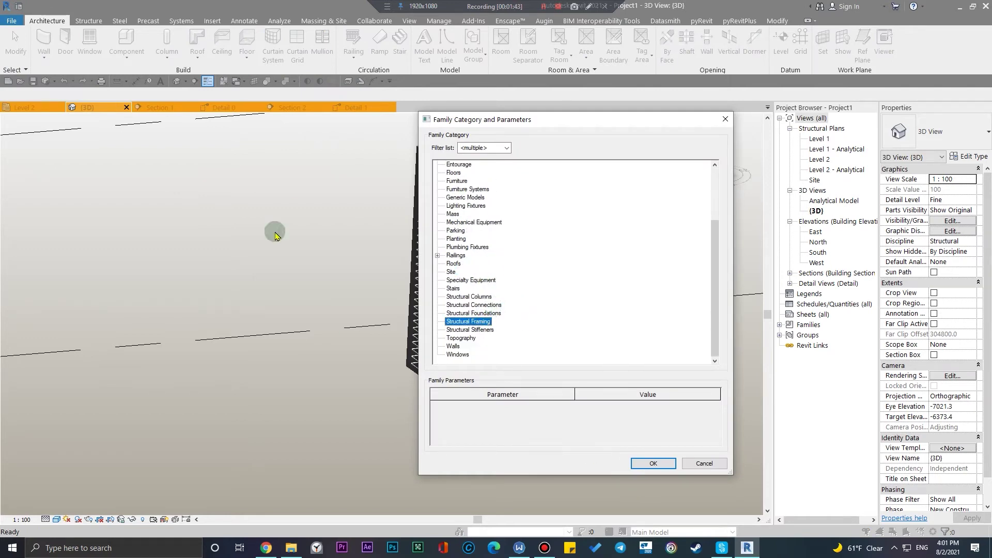
click(668, 464)
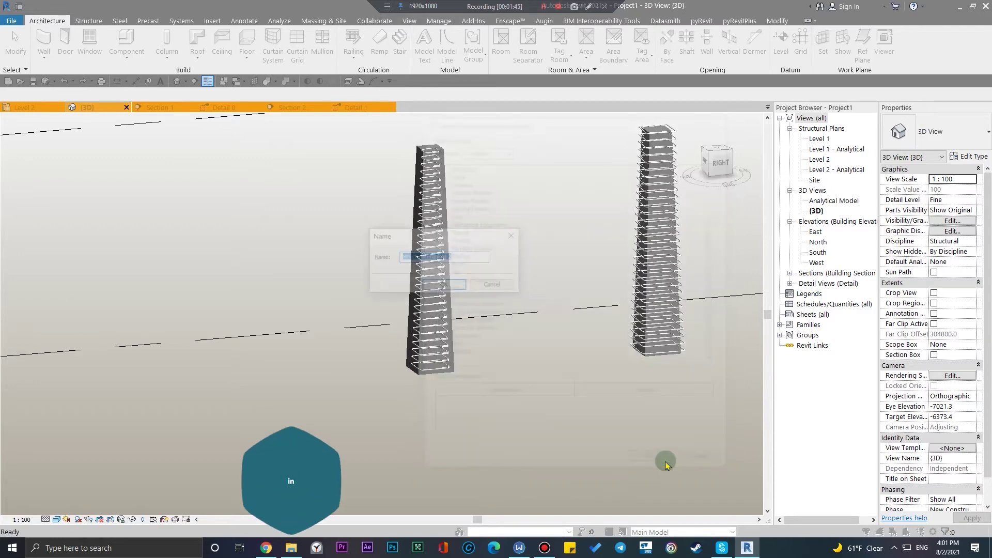
click(467, 291)
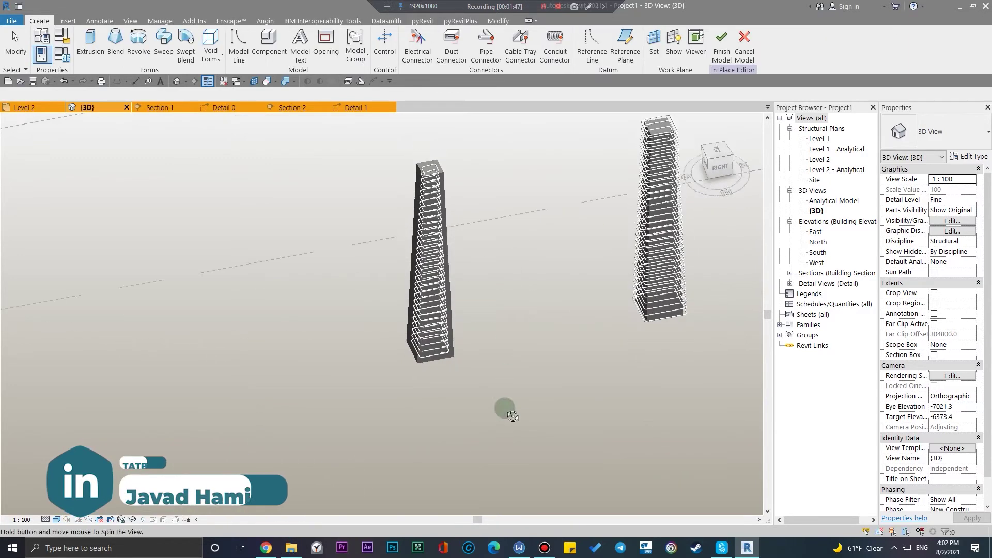
Step: View the towers from the ViewCube Top, frame their square profiles, and start a Blend base sketch
click(707, 179)
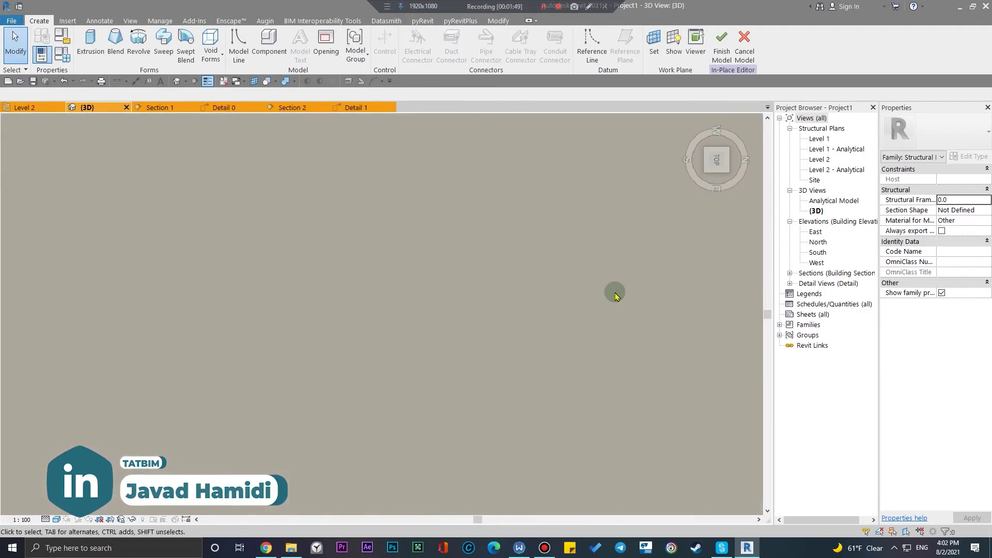
scroll(436, 261, up, 5)
scroll(425, 137, up, 2)
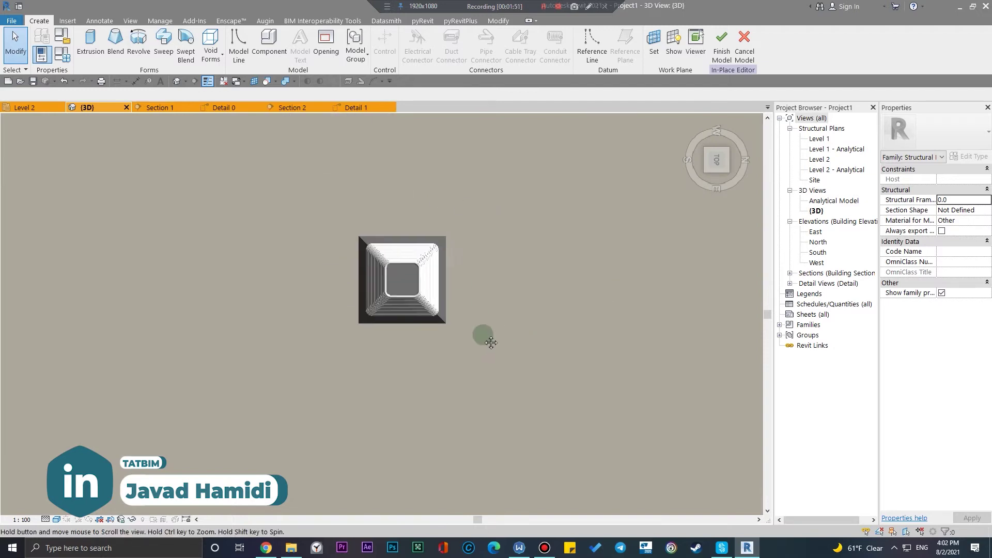
mouse_move(529, 357)
middle_down()
mouse_move(321, 376)
mouse_move(332, 384)
middle_up()
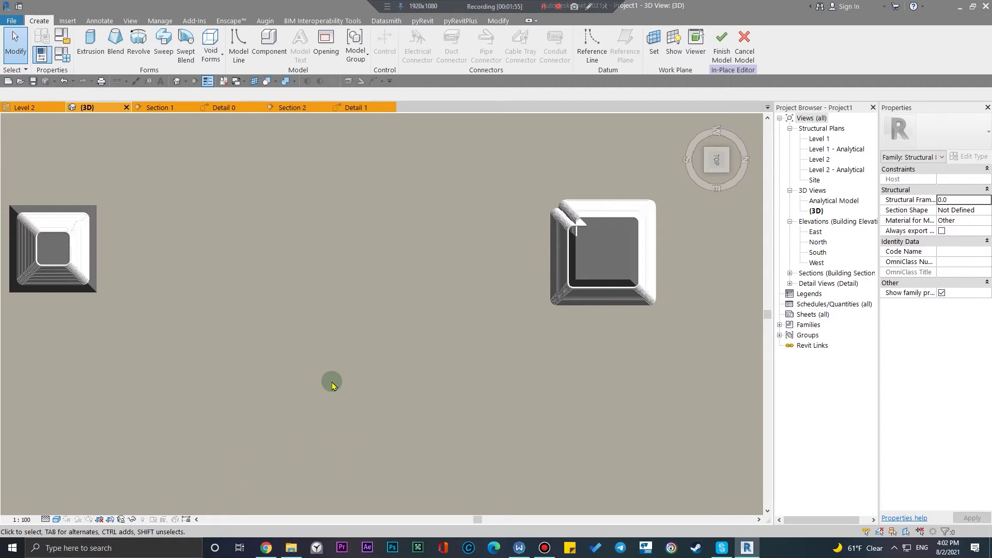
mouse_move(367, 354)
middle_down()
mouse_move(436, 363)
mouse_move(324, 306)
mouse_move(371, 381)
middle_up()
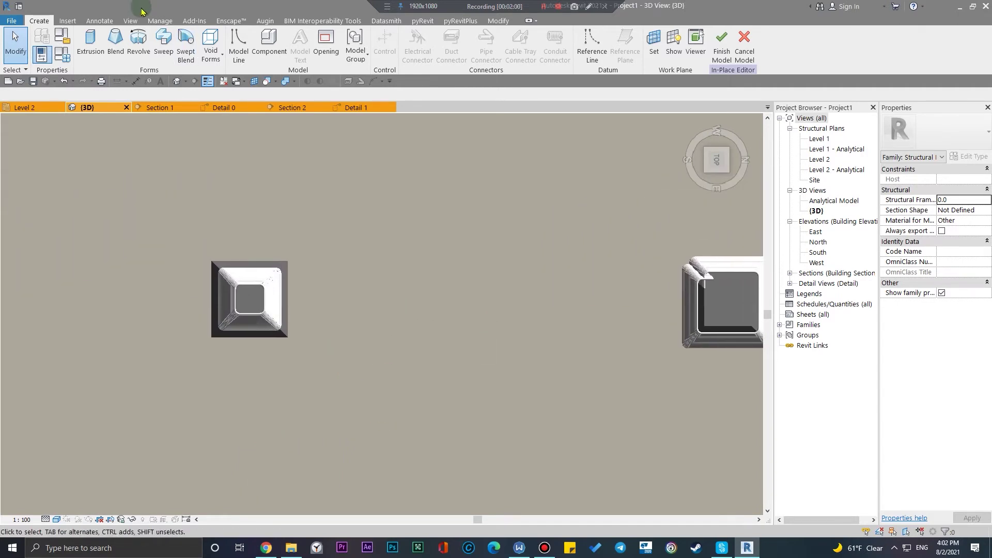
click(115, 47)
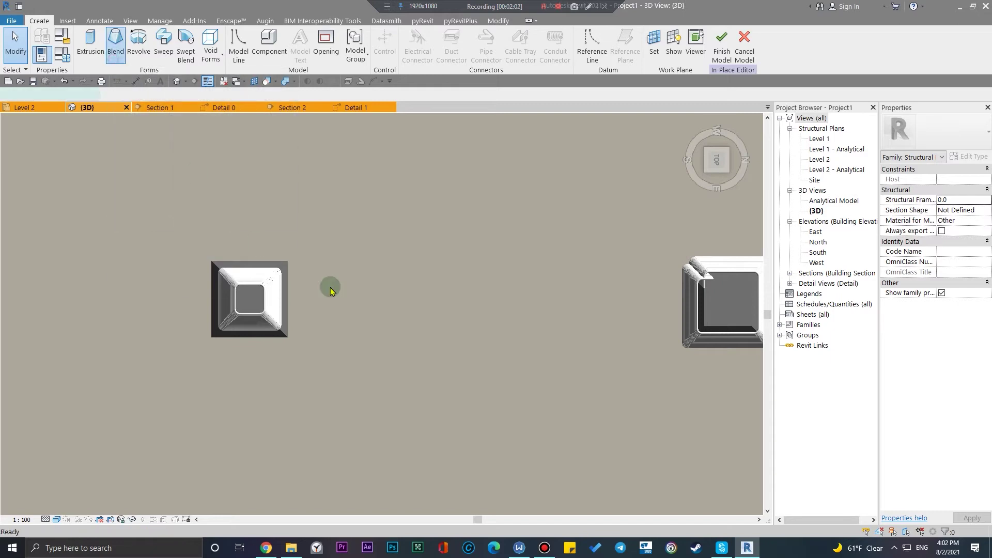
Step: Pick the Rectangle tool for the blend base, then cancel the blend with nothing drawn
mouse_move(384, 360)
middle_down()
mouse_move(436, 308)
mouse_move(494, 312)
middle_up()
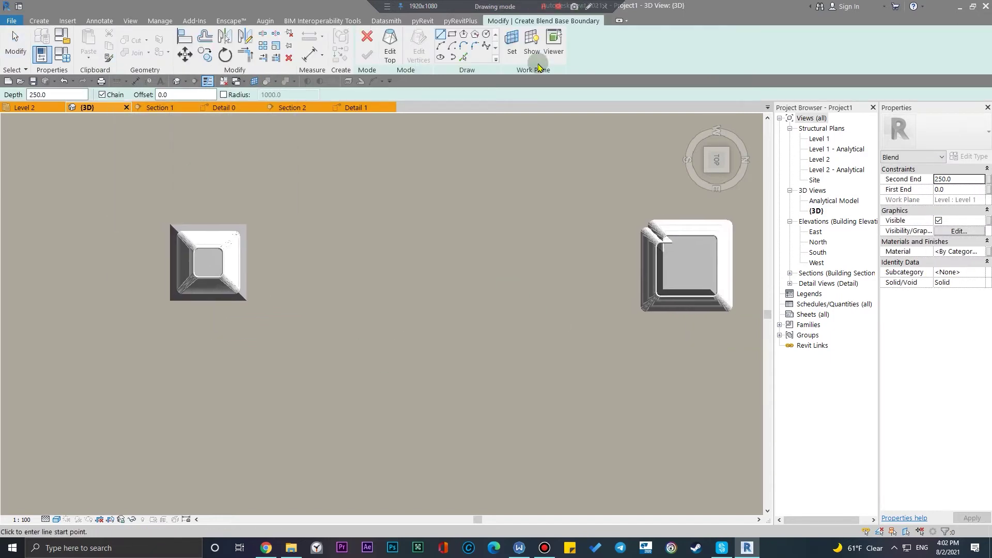
click(457, 34)
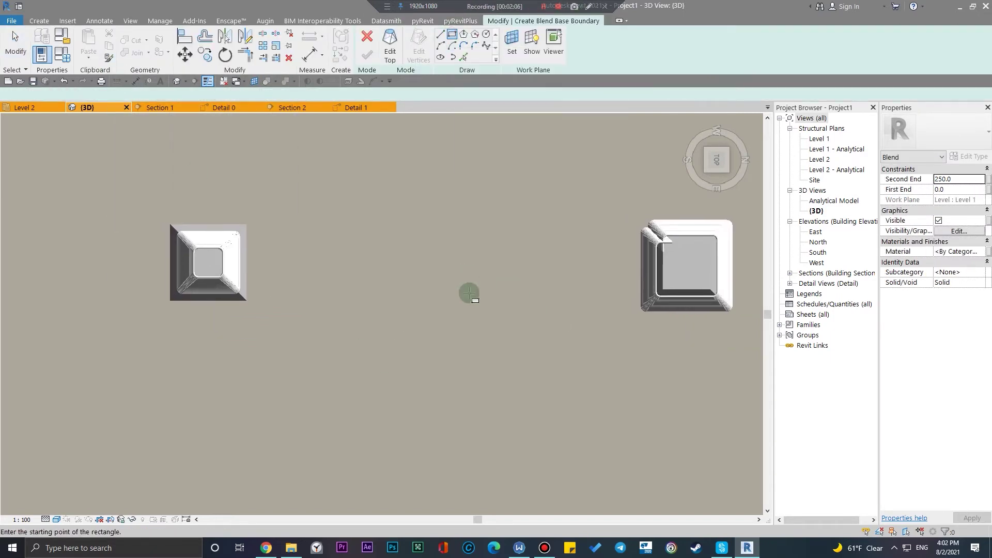
middle_drag(467, 290, 438, 247)
scroll(438, 247, up, 2)
scroll(462, 308, down, 2)
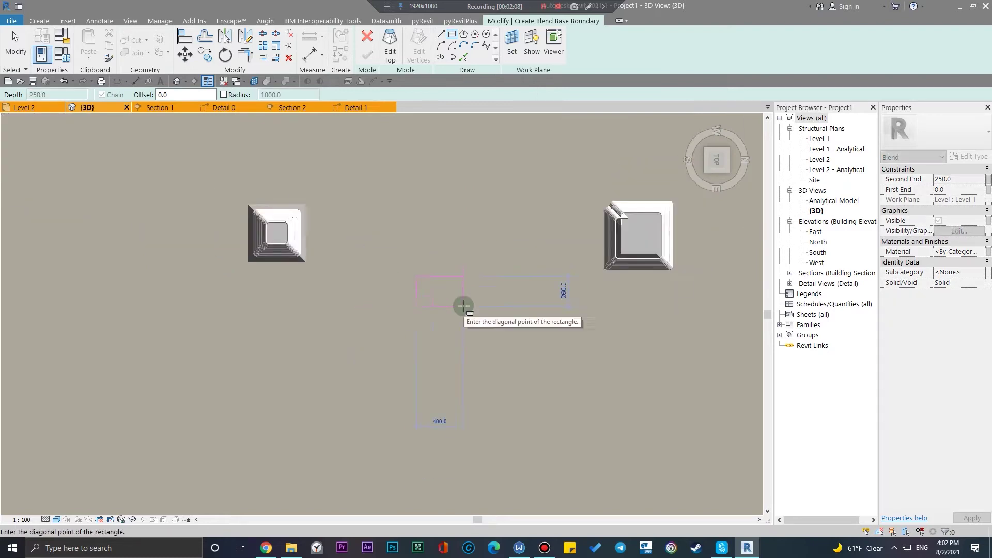
scroll(463, 307, down, 2)
scroll(342, 214, up, 2)
key(Escape)
scroll(429, 221, down, 2)
mouse_move(420, 235)
middle_down()
mouse_move(423, 280)
mouse_move(450, 305)
middle_up()
click(99, 62)
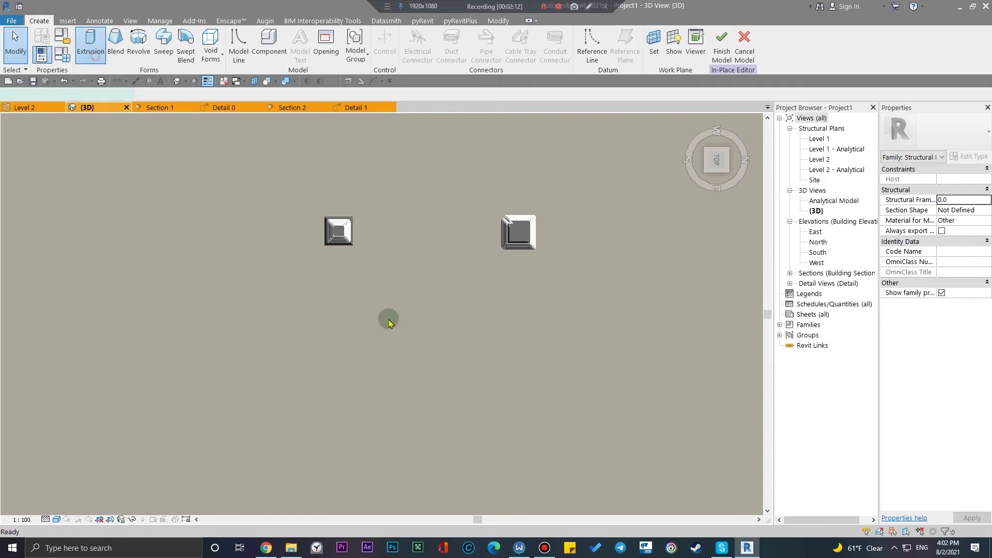
Step: Sketch the vertical left edge, long sloping bottom edge and short right edge of the profile
scroll(393, 300, up, 2)
click(322, 265)
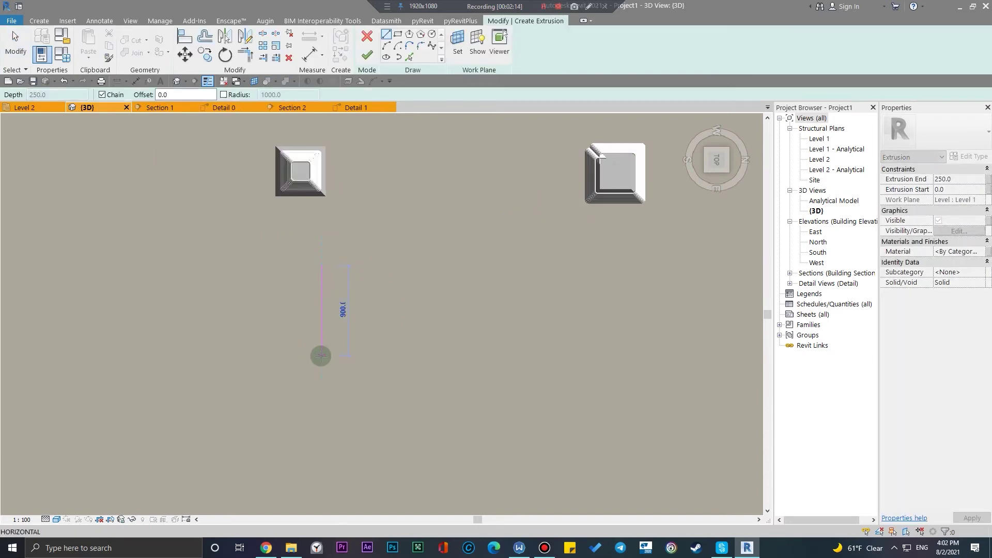
scroll(321, 354, up, 1)
click(363, 353)
scroll(476, 358, down, 3)
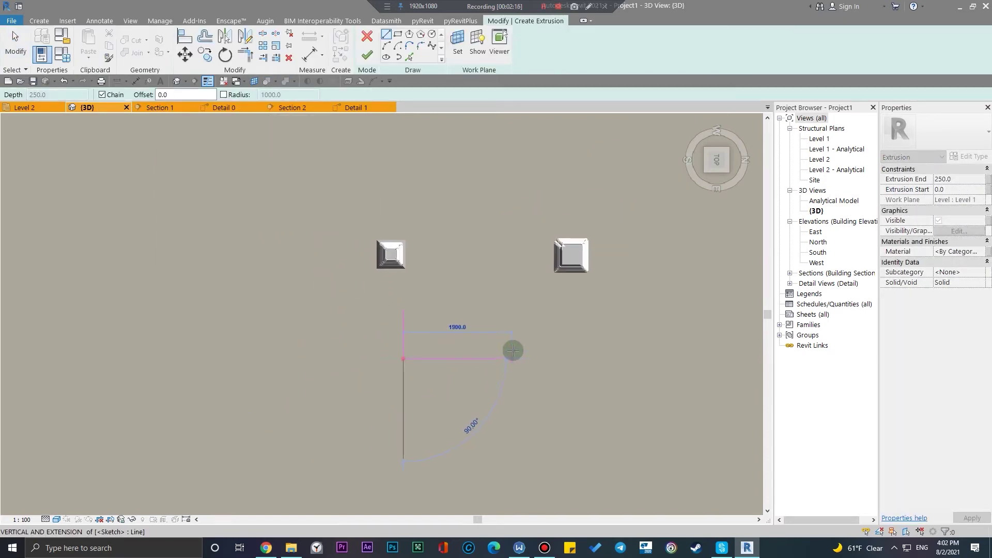
scroll(512, 350, up, 3)
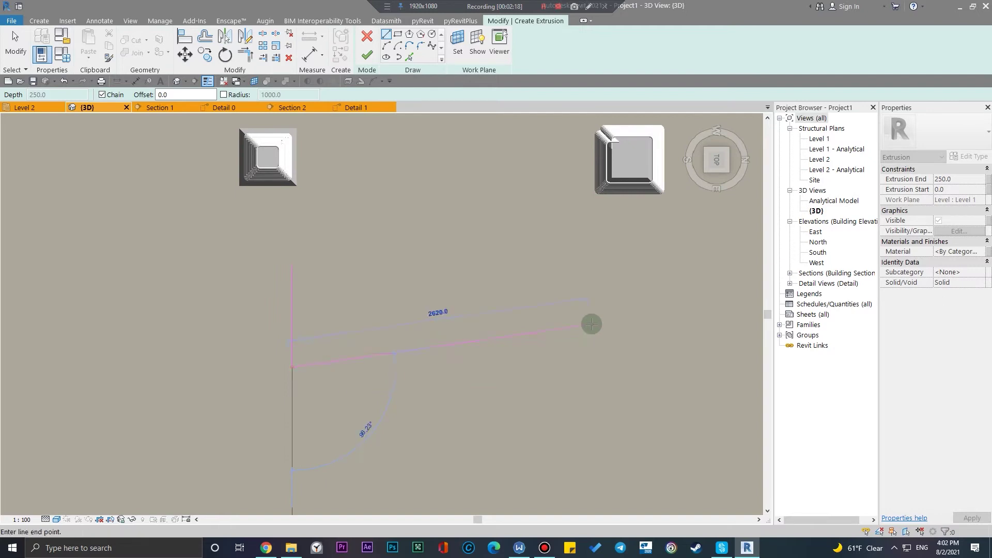
click(592, 324)
scroll(594, 255, up, 2)
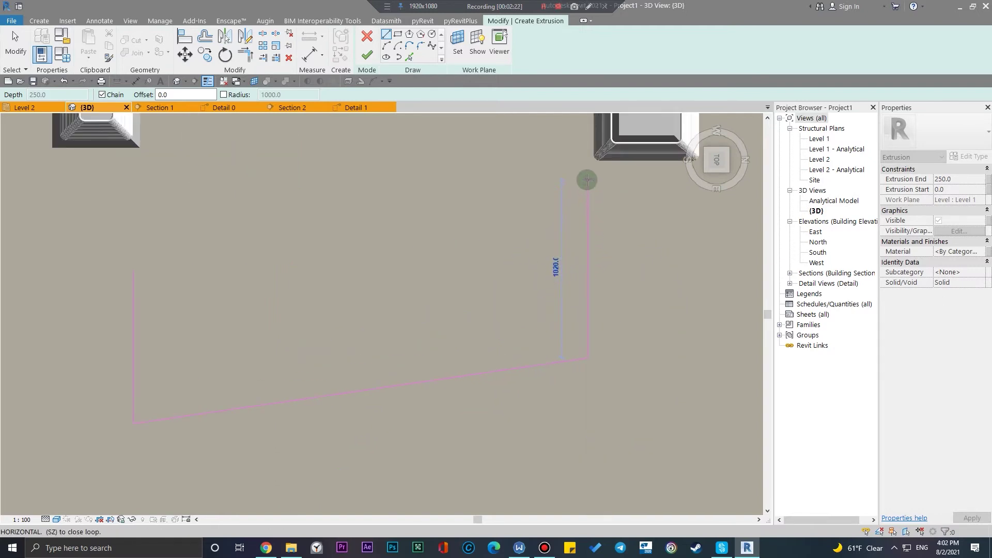
click(587, 179)
middle_drag(350, 137, 548, 215)
scroll(404, 251, down, 2)
scroll(296, 218, down, 3)
key(Escape)
key(Escape)
drag(438, 203, 309, 299)
click(270, 220)
Step: Mirror the sloping bottom edge to form the top, close the trapezoid, and finish the 250.0-deep extrusion
click(384, 37)
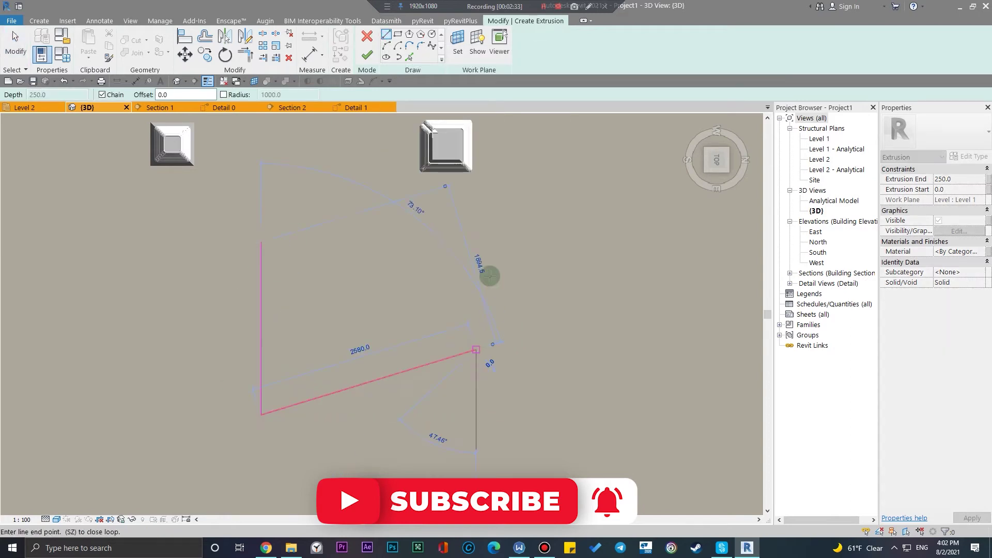
key(Escape)
key(Escape)
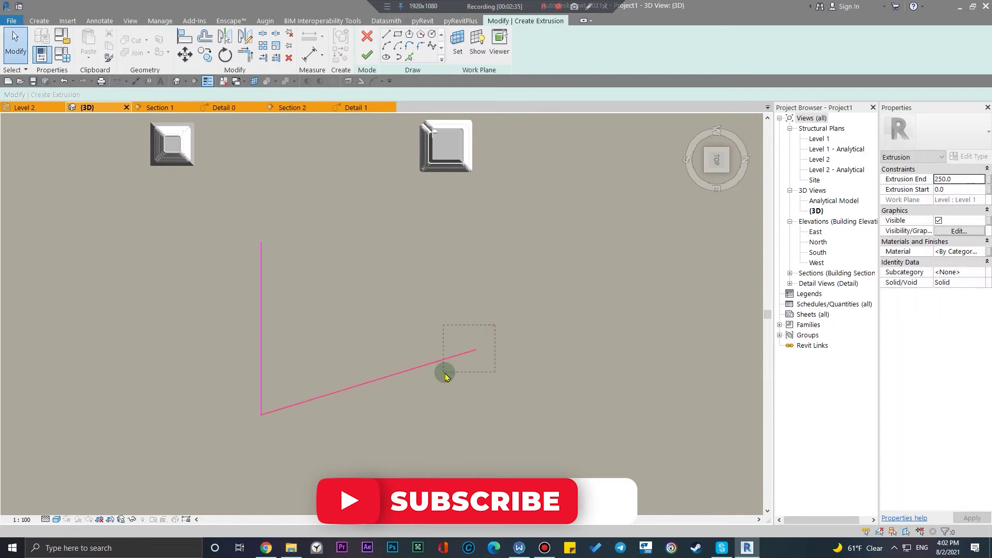
click(445, 359)
click(243, 39)
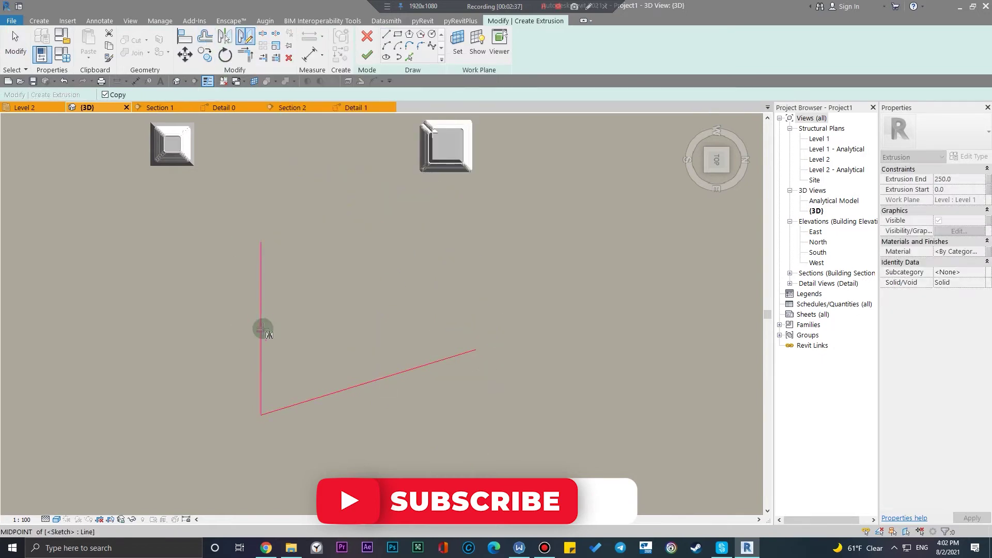
click(346, 332)
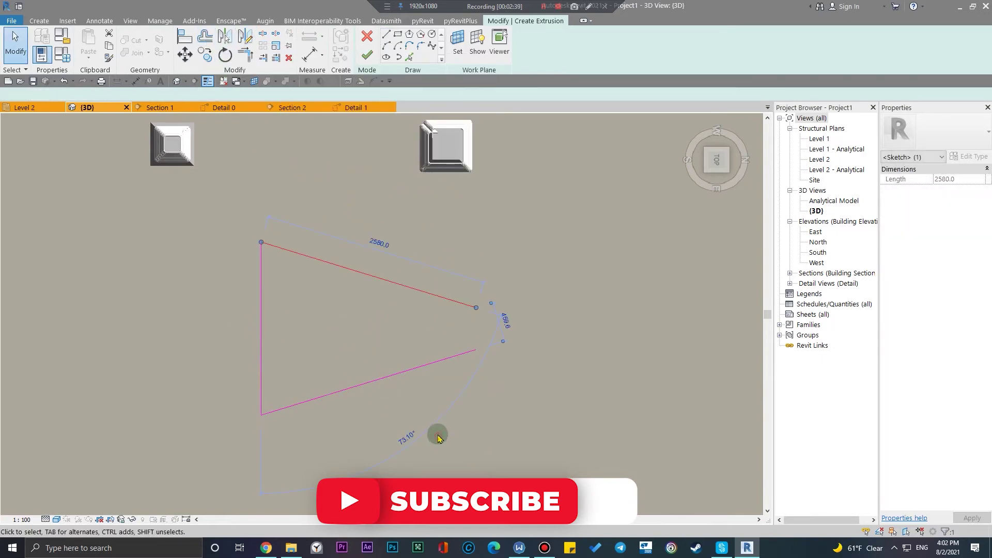
click(438, 438)
click(386, 35)
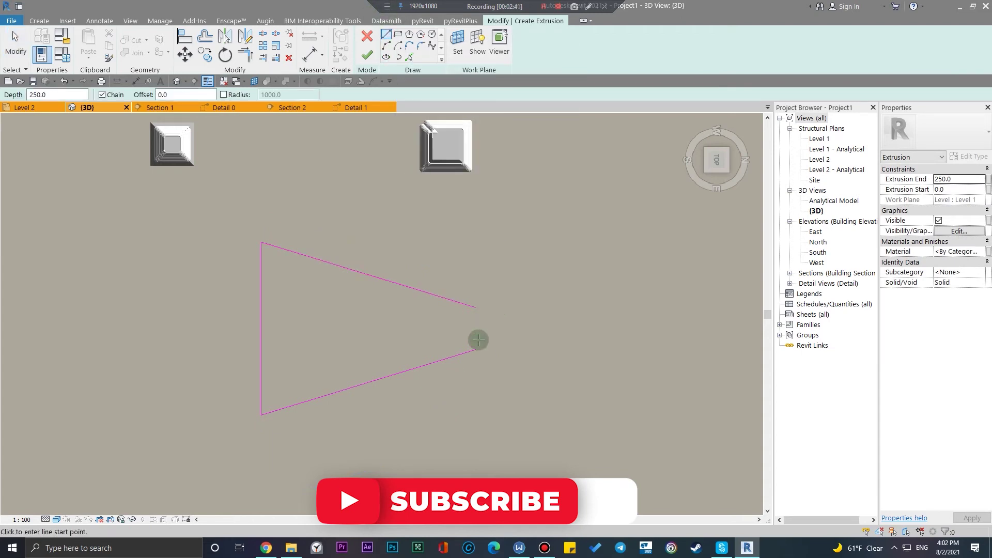
click(473, 303)
key(Escape)
key(Escape)
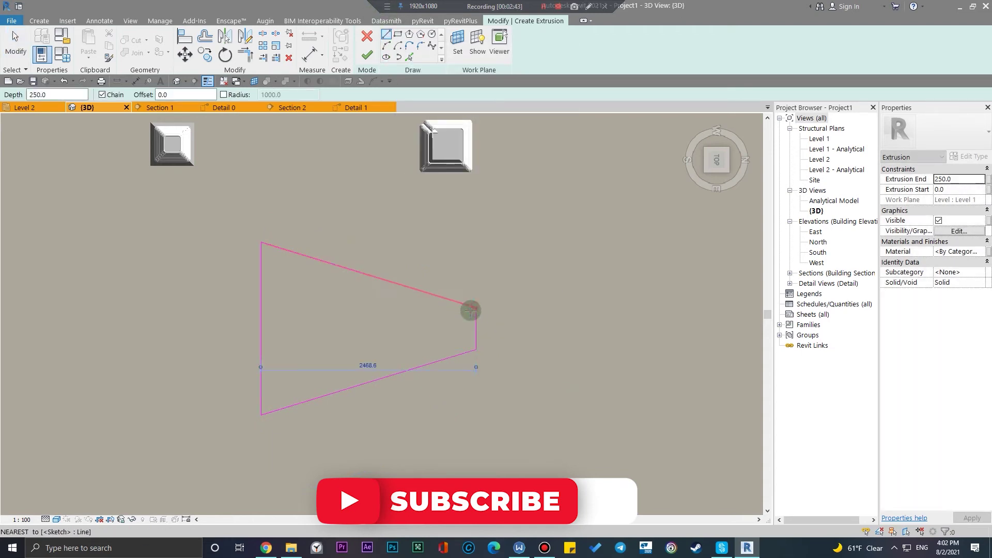
click(365, 55)
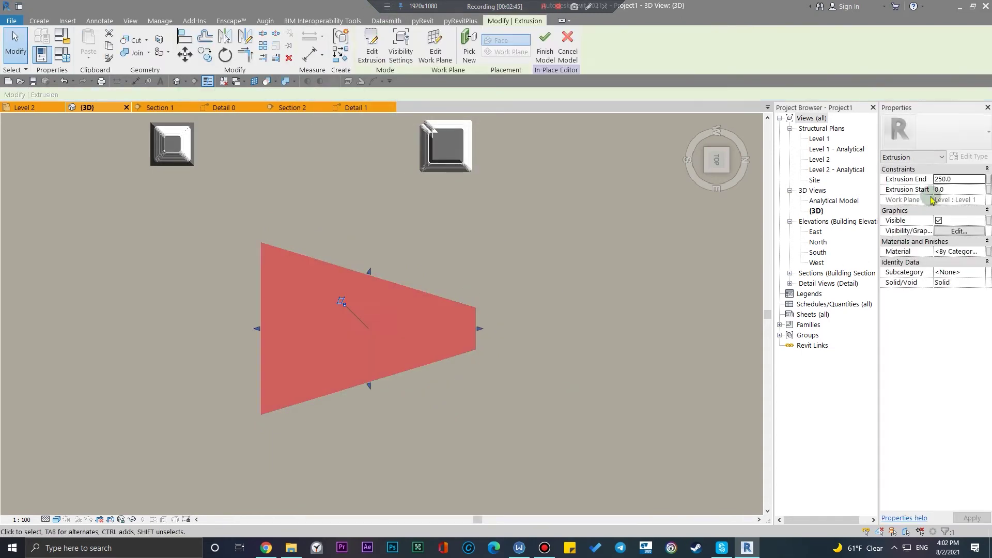
Step: Move the tapered extrusion down and right, and pull its right face inward
click(977, 180)
text(100)
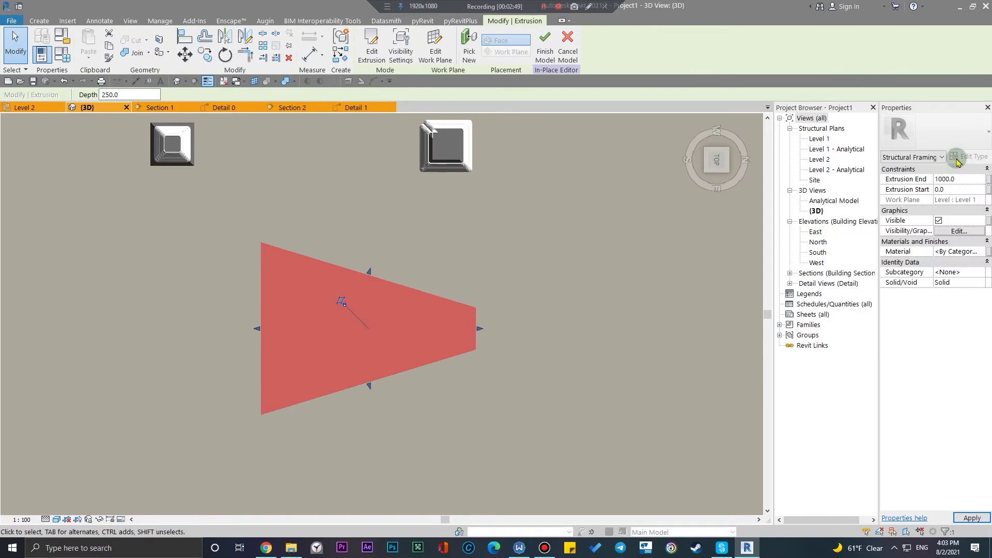
shift+middle_drag(549, 405, 481, 385)
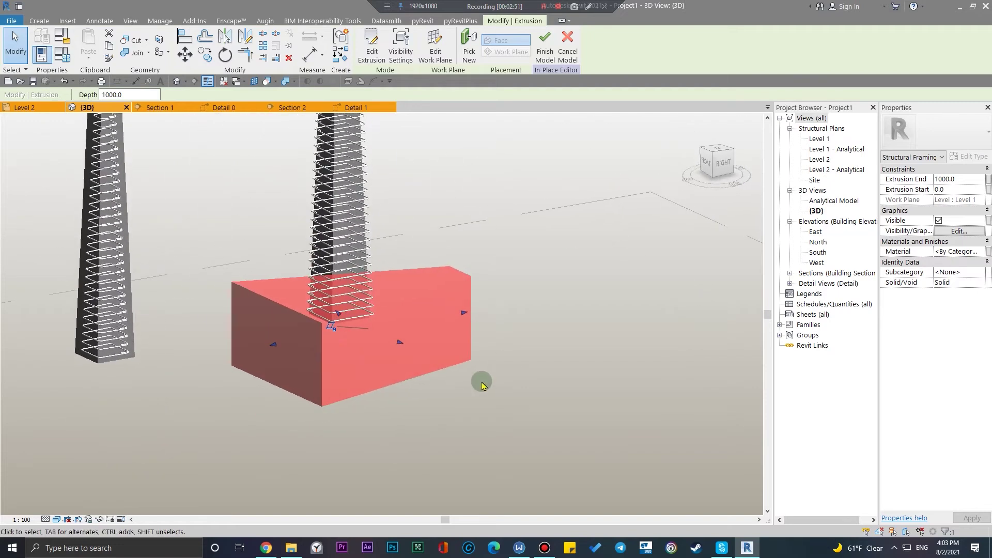
scroll(481, 385, down, 3)
drag(445, 379, 525, 447)
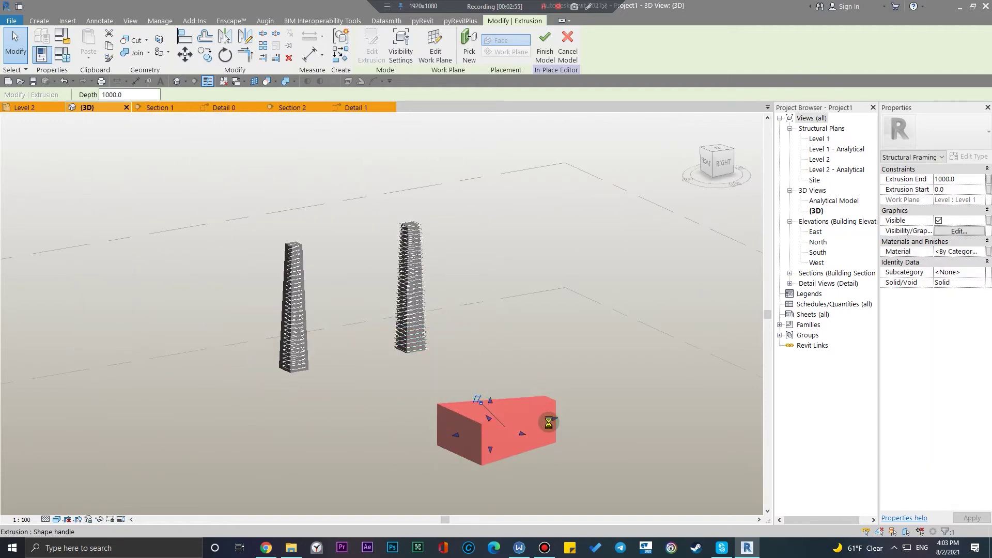
scroll(548, 424, up, 3)
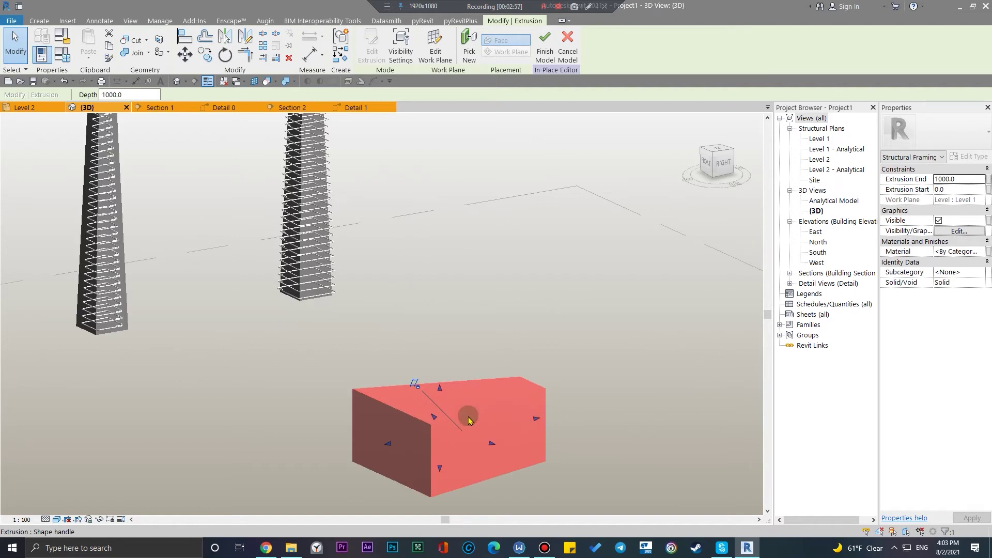
drag(484, 428, 442, 392)
Step: Set the extrusion's Extrusion End to 50cm (500.0) in Properties and reselect it
click(966, 181)
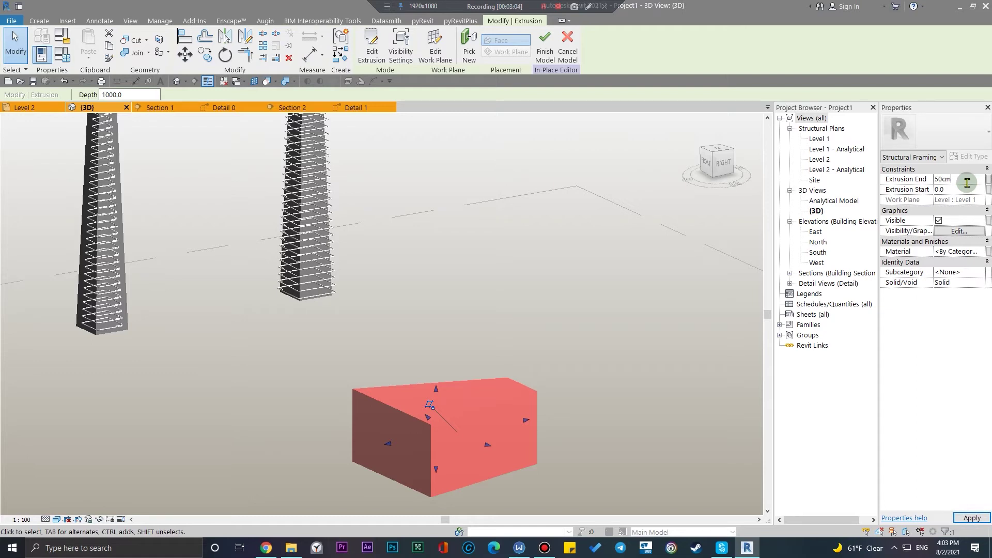
click(195, 206)
middle_drag(393, 347, 422, 287)
click(378, 352)
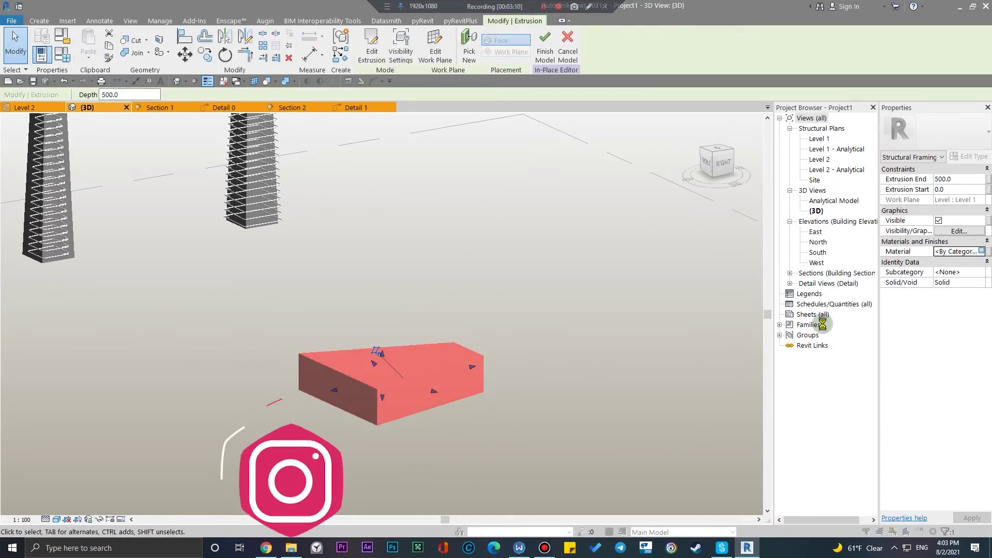
scroll(413, 259, down, 2)
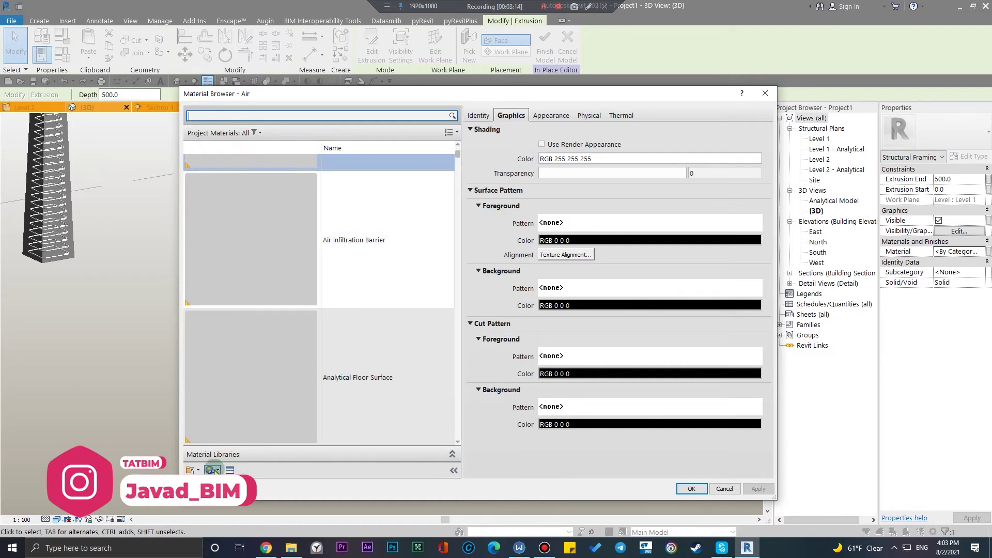
Step: Give the extrusion a new material with the Concrete - Polished - Weathered appearance, shaded by render appearance
click(264, 482)
click(230, 469)
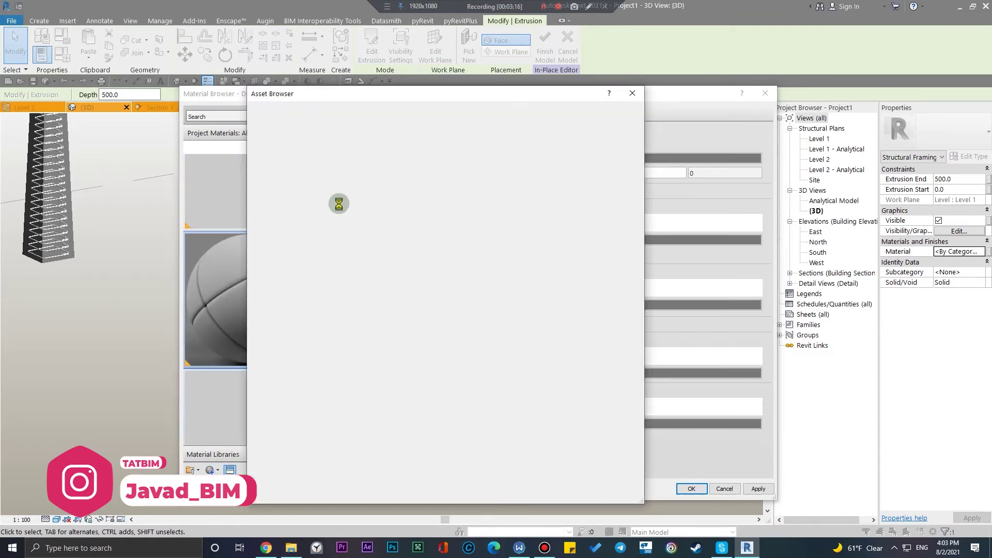
double_click(310, 171)
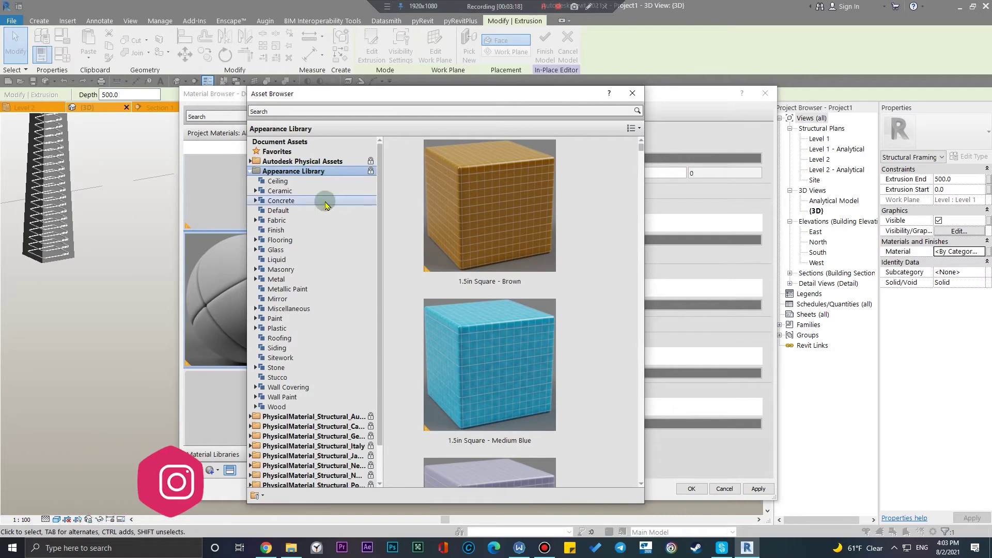
click(311, 201)
scroll(568, 326, down, 3)
scroll(501, 315, down, 3)
scroll(503, 341, up, 5)
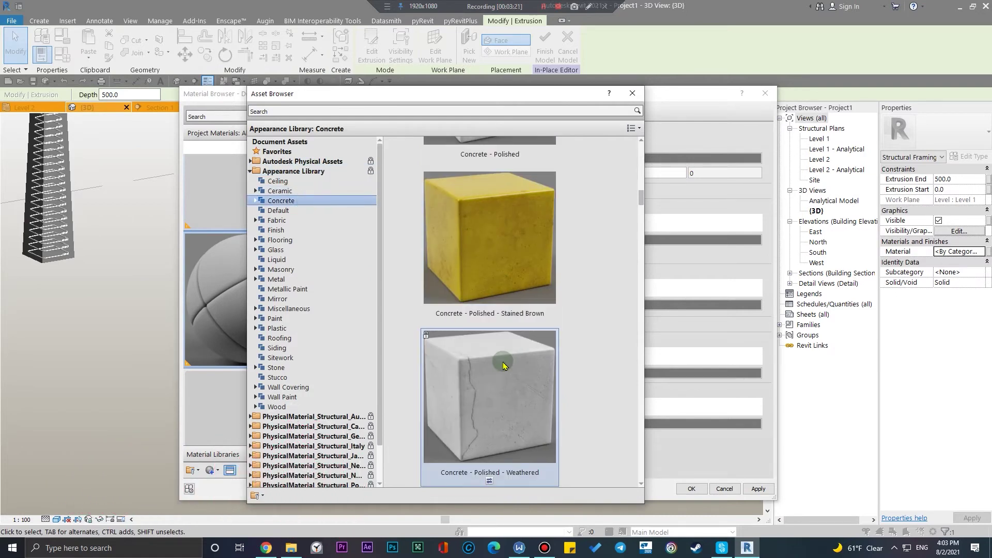
click(489, 482)
click(632, 93)
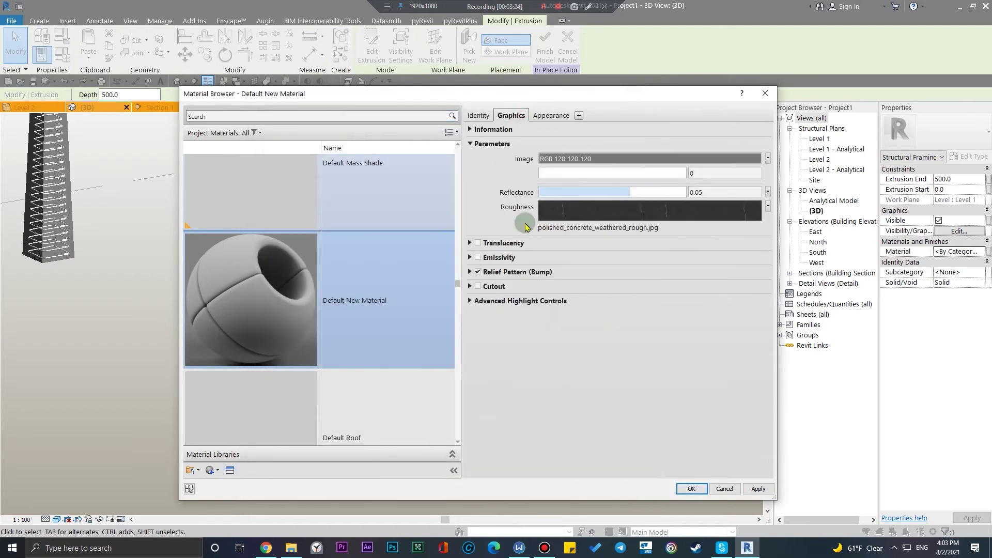
click(582, 143)
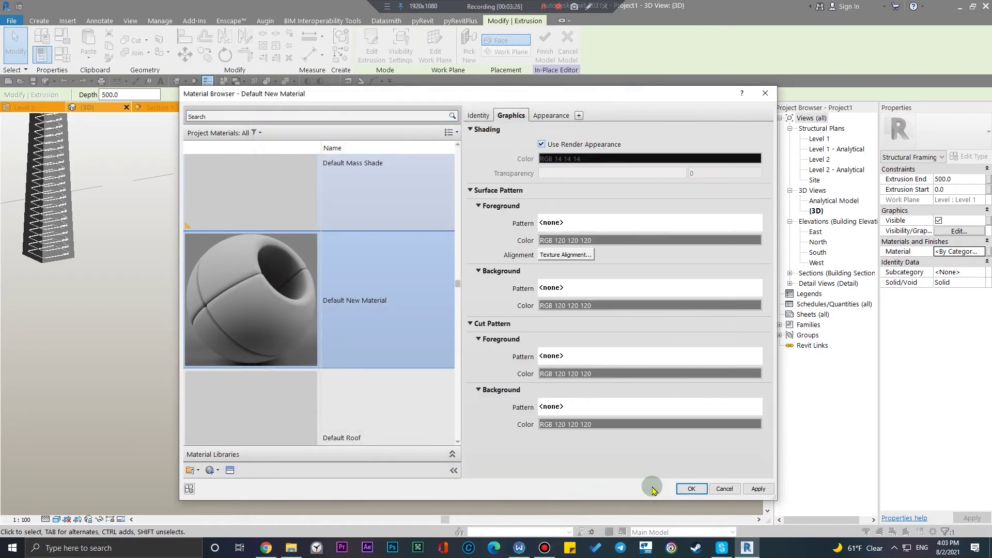
click(693, 489)
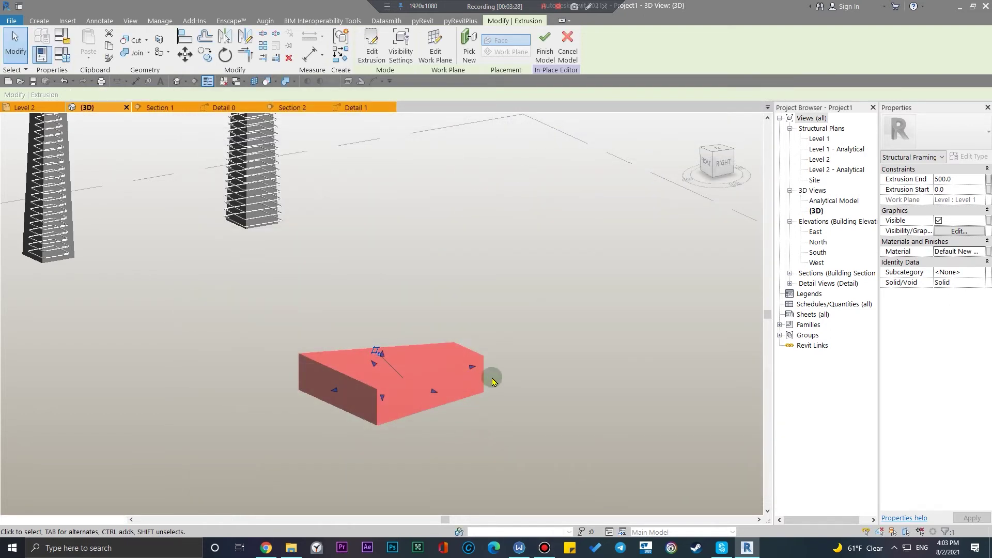
click(438, 433)
Step: Finish the in-place model and display it in the Realistic visual style
scroll(568, 340, up, 5)
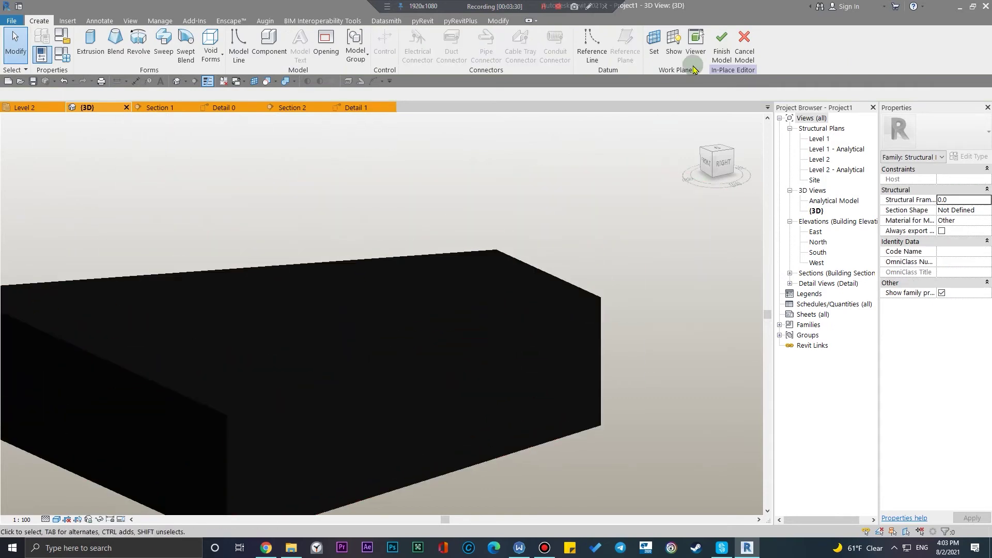
click(722, 48)
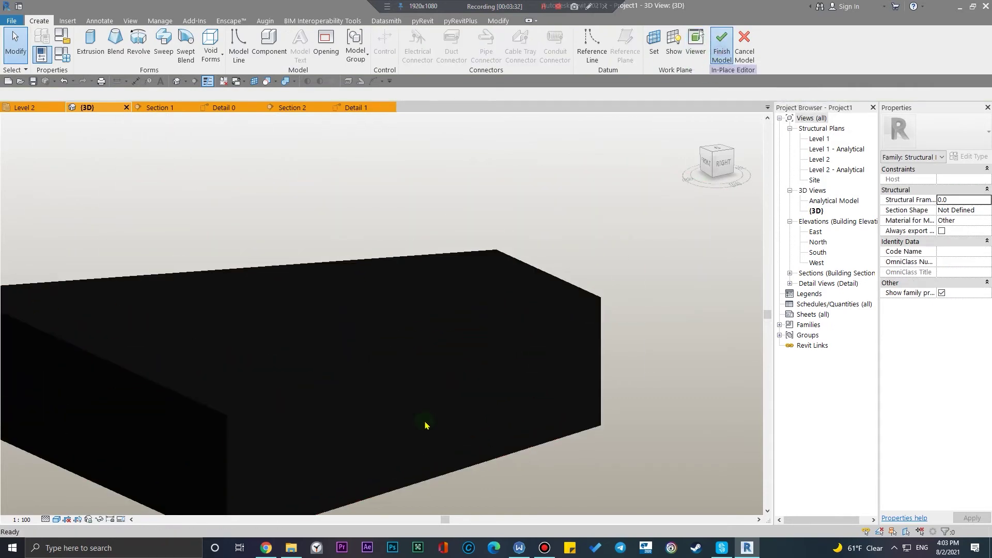
click(56, 519)
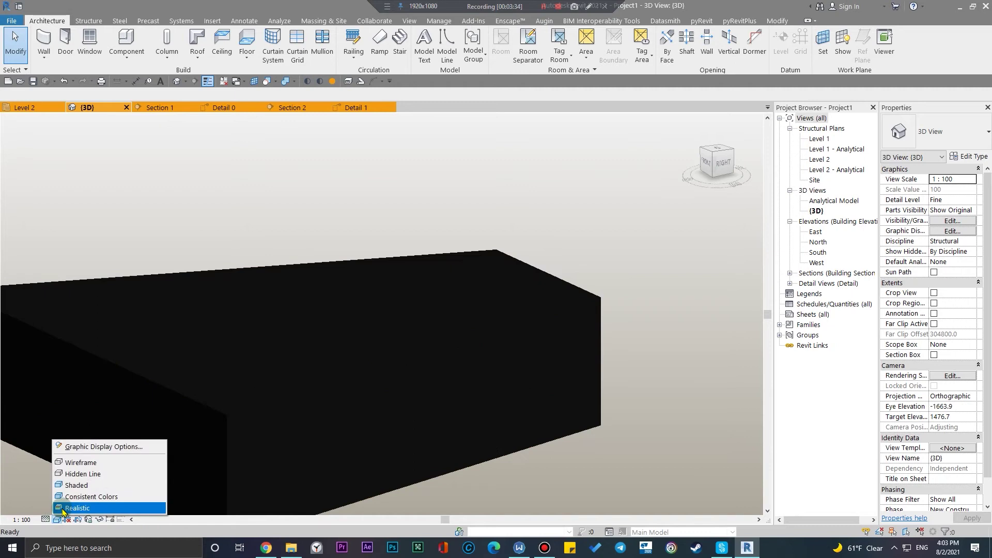
click(88, 508)
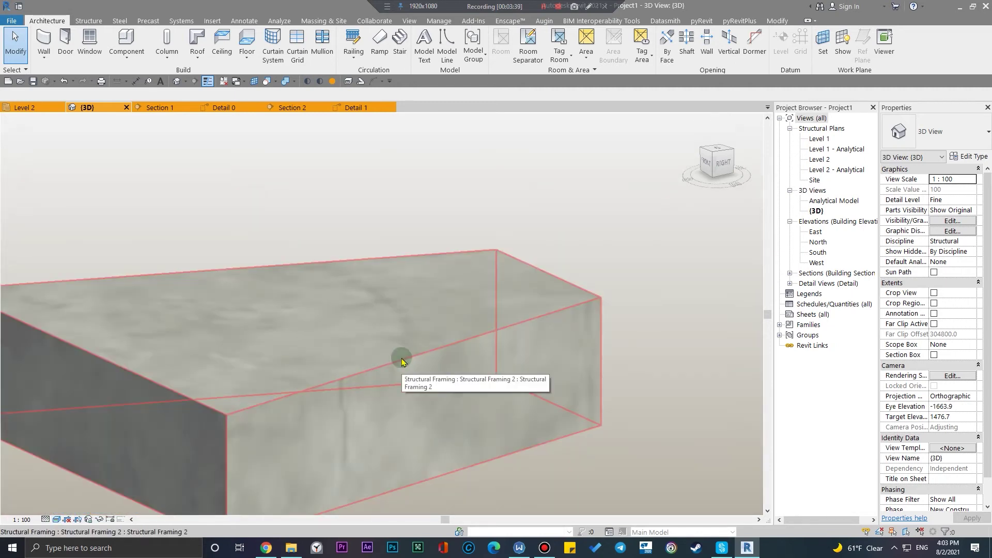
Step: View the textured block from the front, then open the Level 1 structural plan
scroll(457, 310, down, 5)
scroll(414, 351, down, 2)
mouse_move(386, 383)
shift+middle_down()
mouse_move(465, 405)
mouse_move(458, 354)
mouse_move(321, 420)
mouse_move(387, 333)
mouse_move(291, 432)
shift+middle_up()
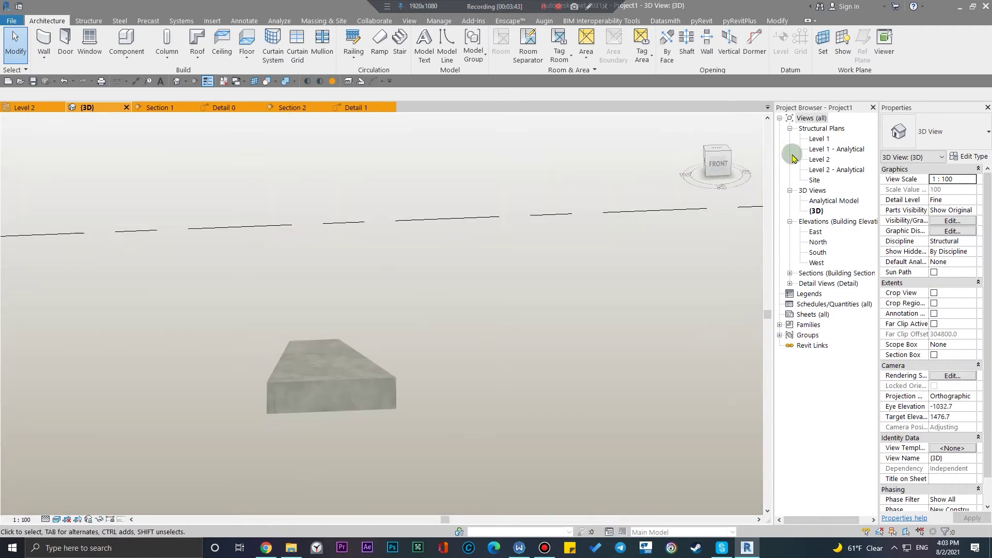
double_click(816, 138)
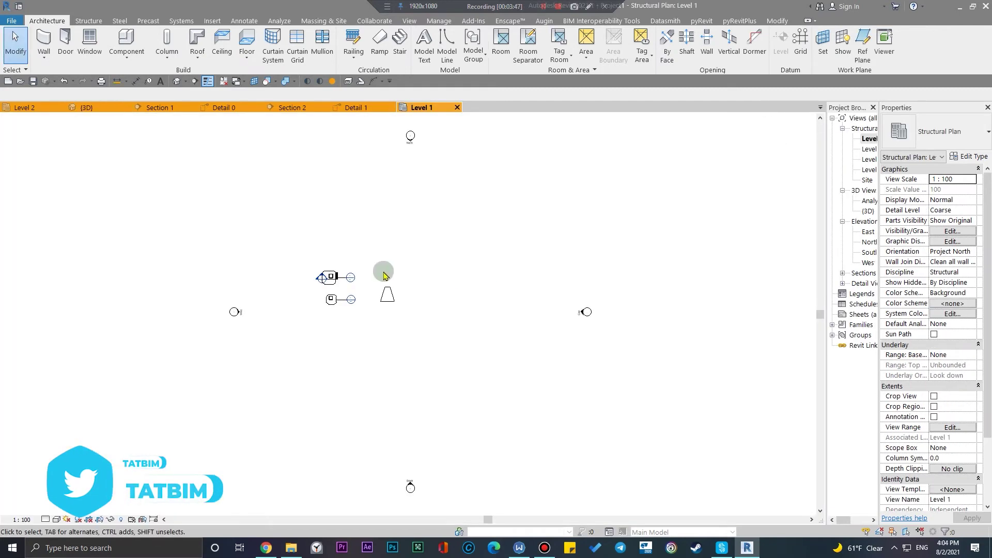
scroll(384, 275, up, 5)
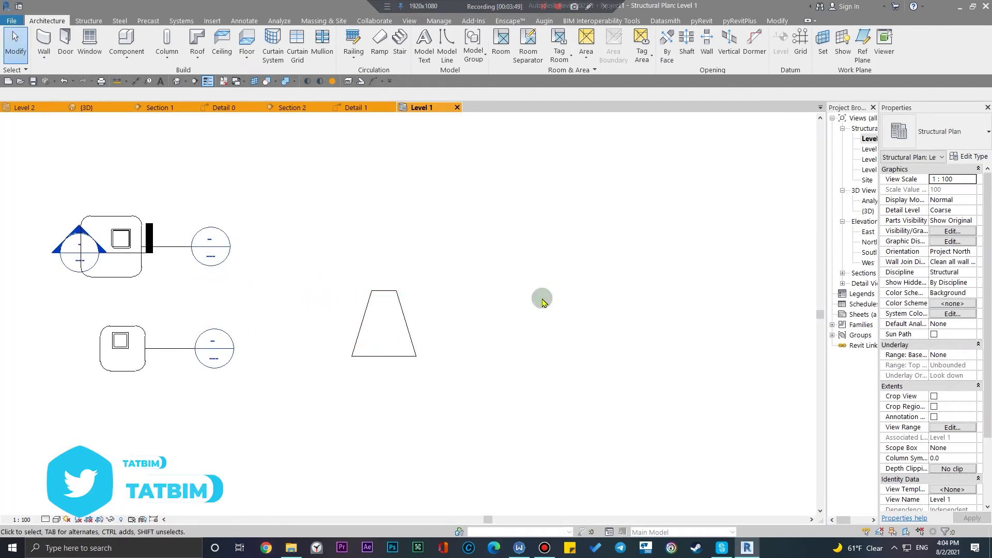
Step: Draw a Building Section line beneath the trapezoid in the Level 1 plan
scroll(250, 294, up, 3)
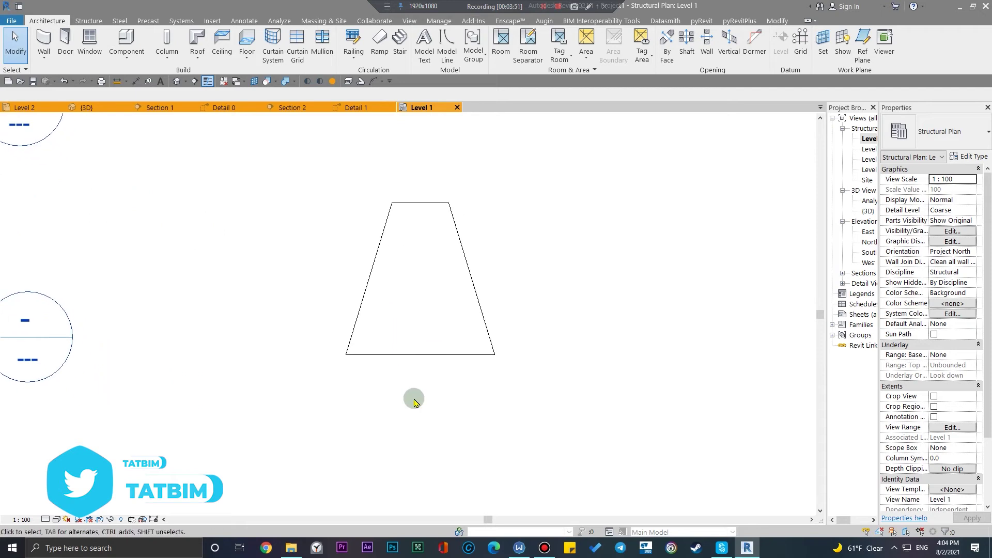
key(s)
key(e)
click(303, 366)
click(509, 366)
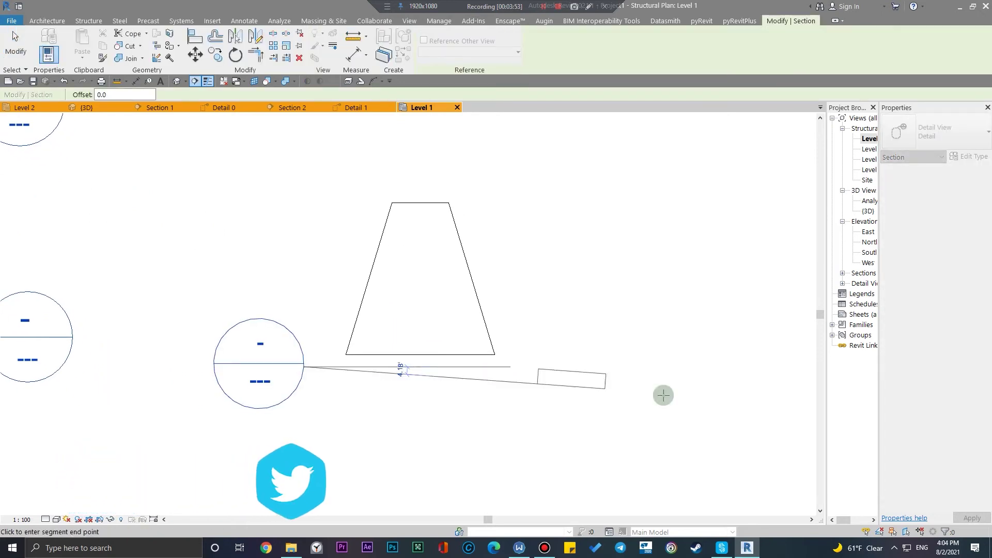
click(924, 139)
click(937, 215)
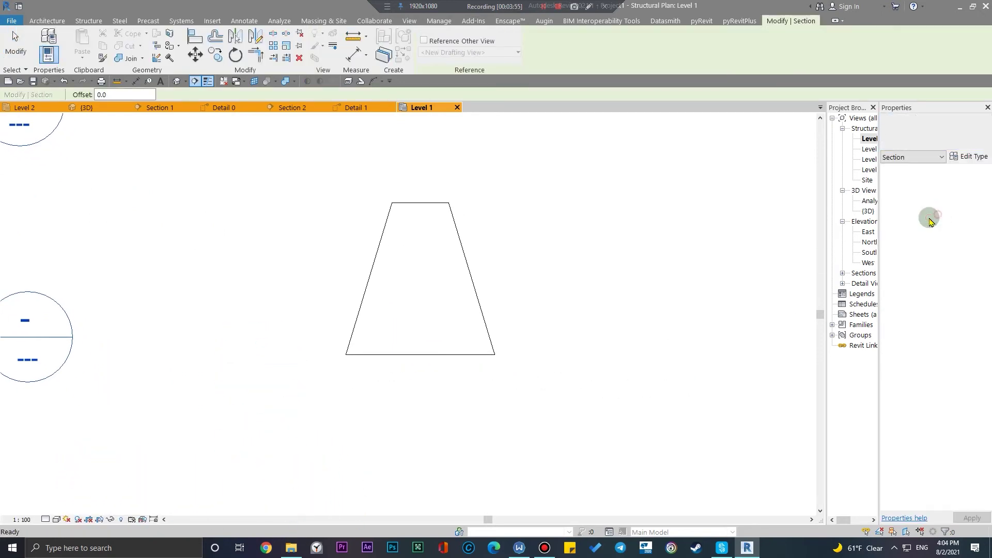
click(519, 371)
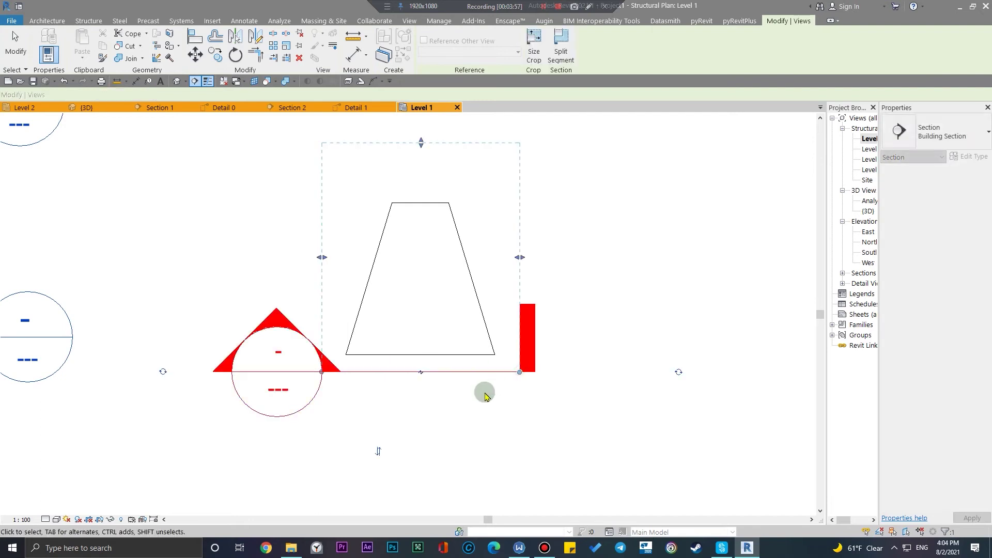
Step: Set the section's far clip depth to 321.1, close other views, and open Section 3
drag(423, 145, 476, 295)
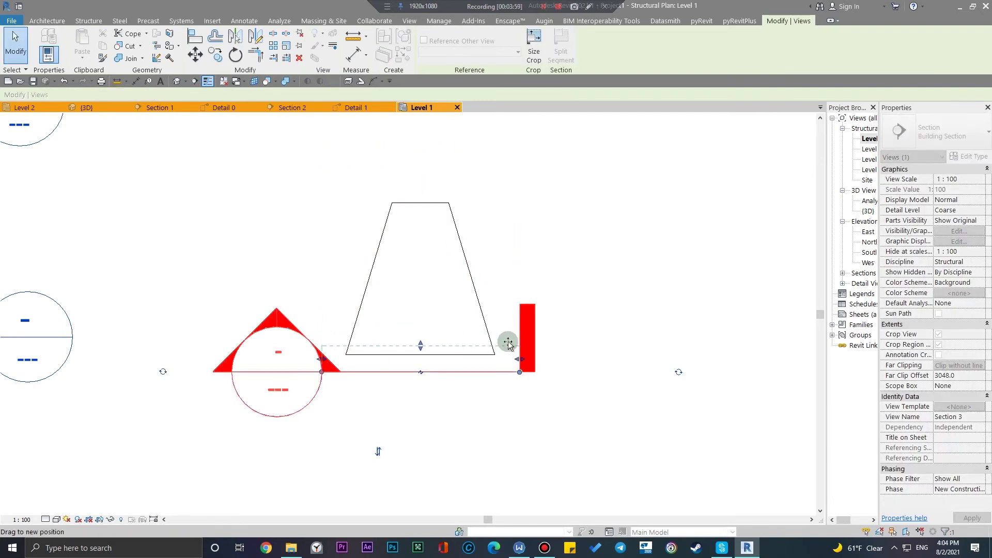
drag(489, 347, 458, 403)
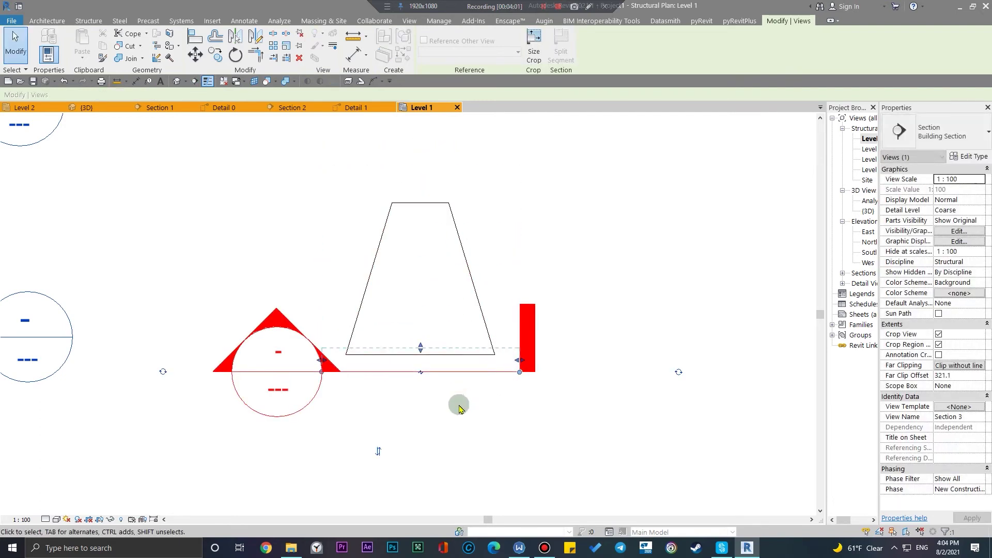
scroll(458, 402, down, 3)
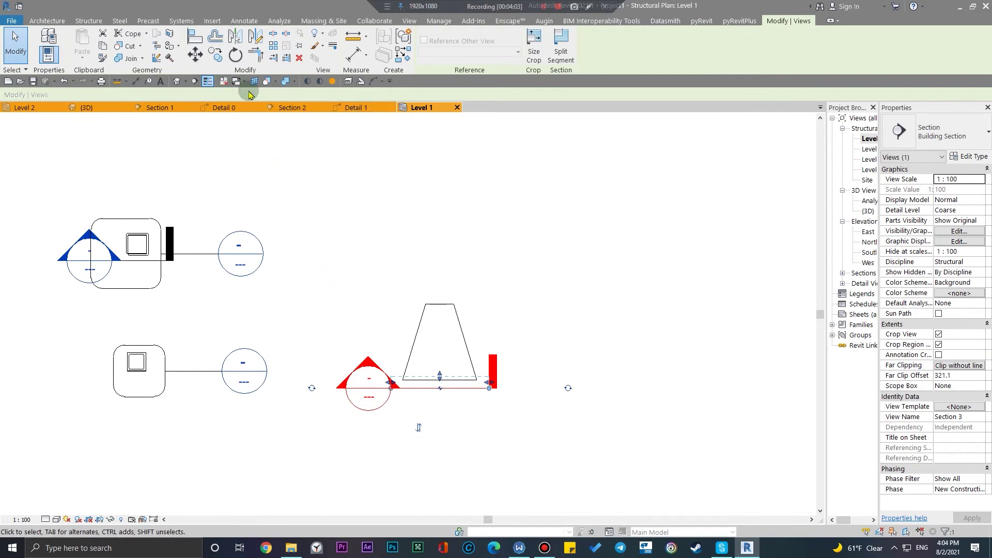
click(224, 82)
scroll(350, 420, up, 4)
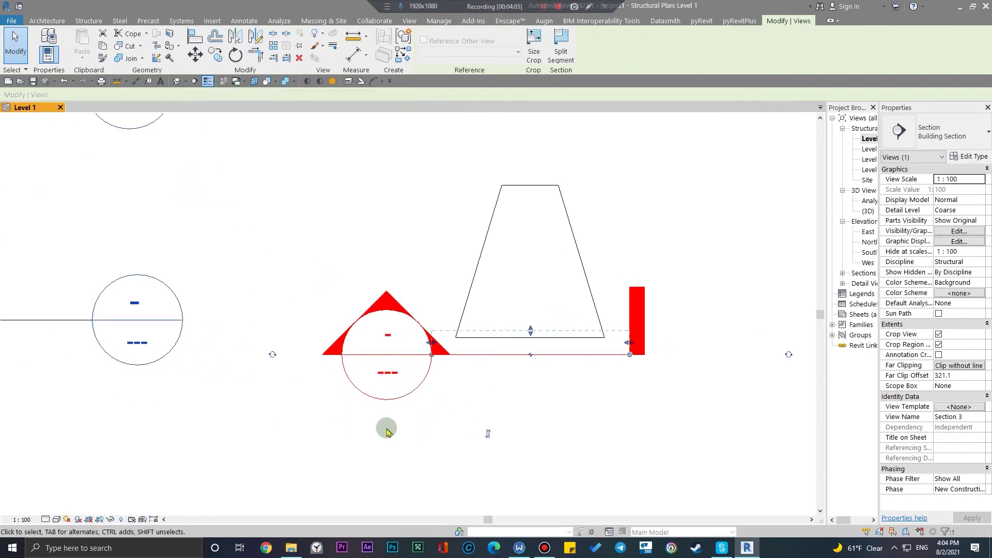
click(387, 427)
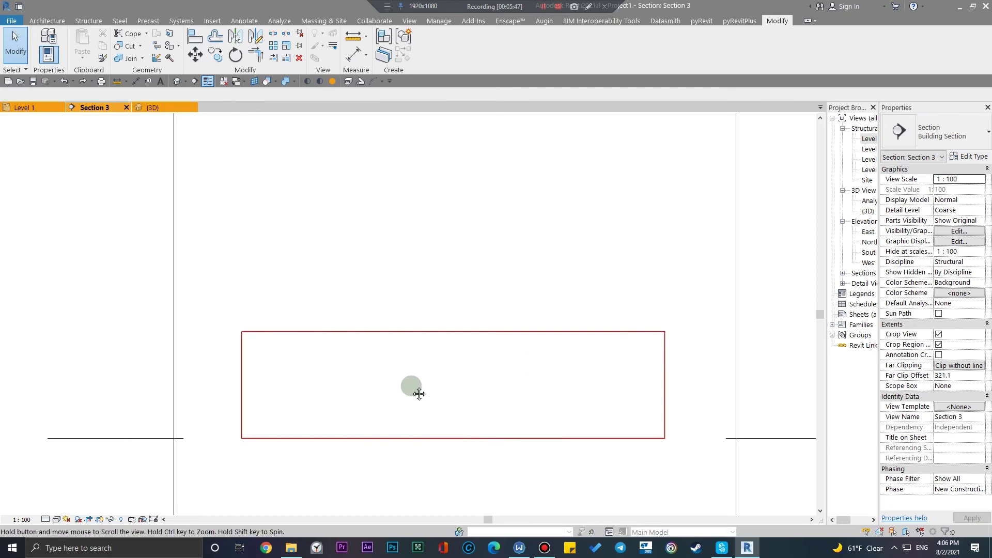
Step: Select the concrete beam in Section 3 and begin placing rebar in it
scroll(414, 359, down, 2)
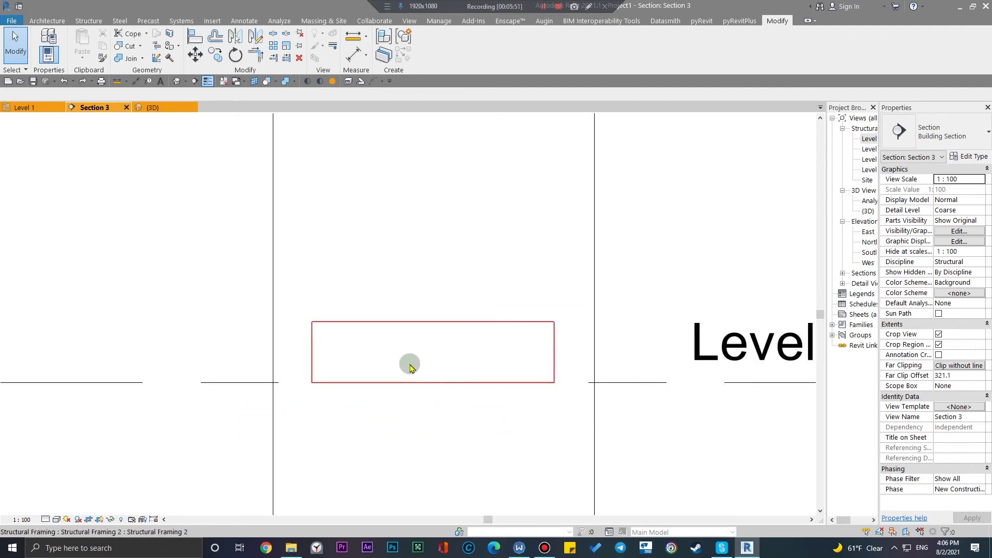
click(409, 365)
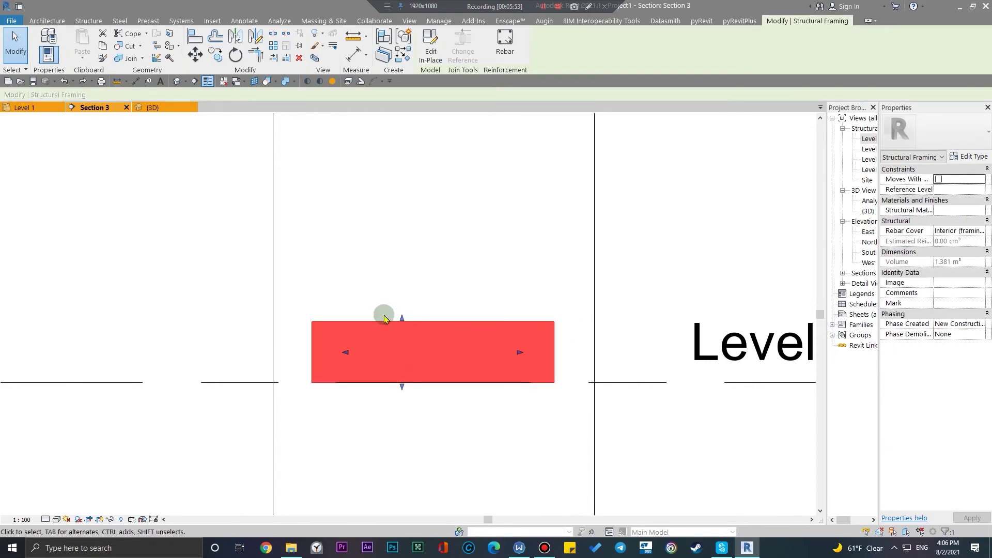
middle_drag(418, 306, 450, 343)
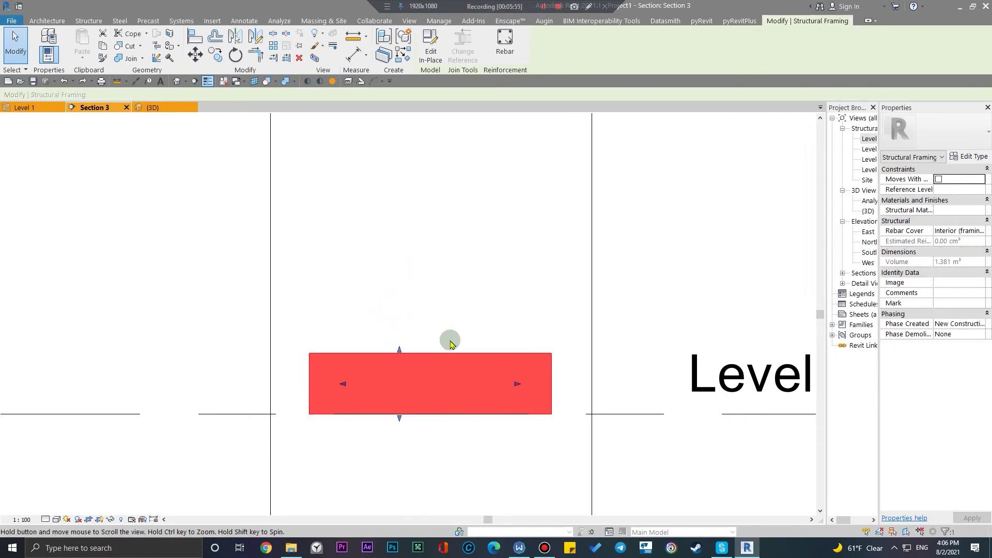
click(503, 54)
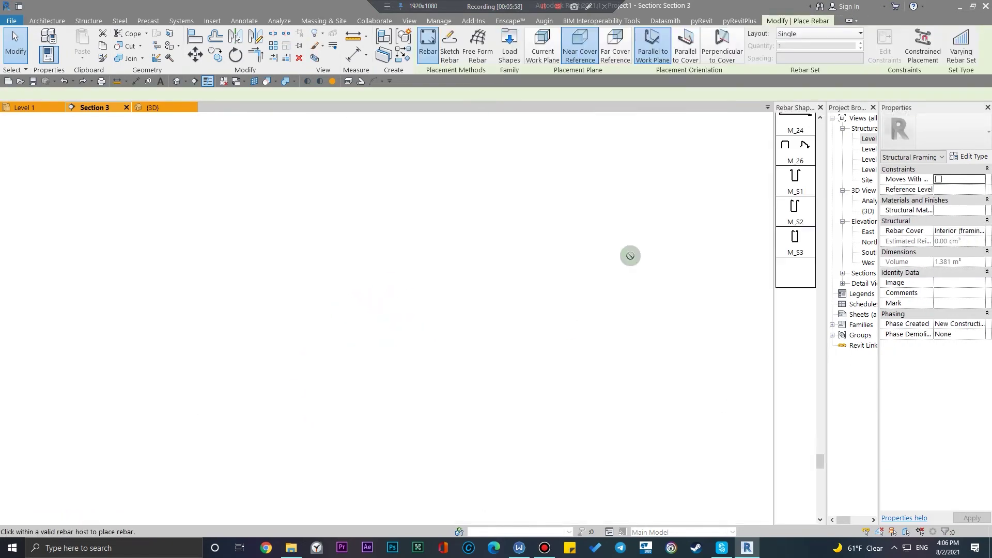
Step: Place a trial M_02 bar along the beam's bottom cover in Section 3
scroll(799, 233, up, 5)
scroll(799, 233, up, 2)
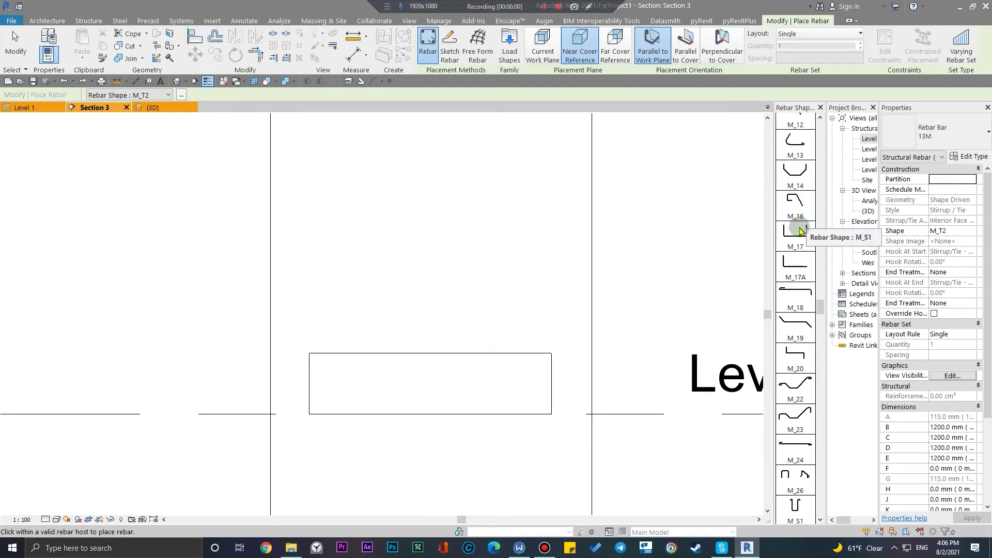
scroll(799, 233, up, 2)
scroll(800, 232, up, 2)
scroll(799, 231, up, 2)
click(794, 187)
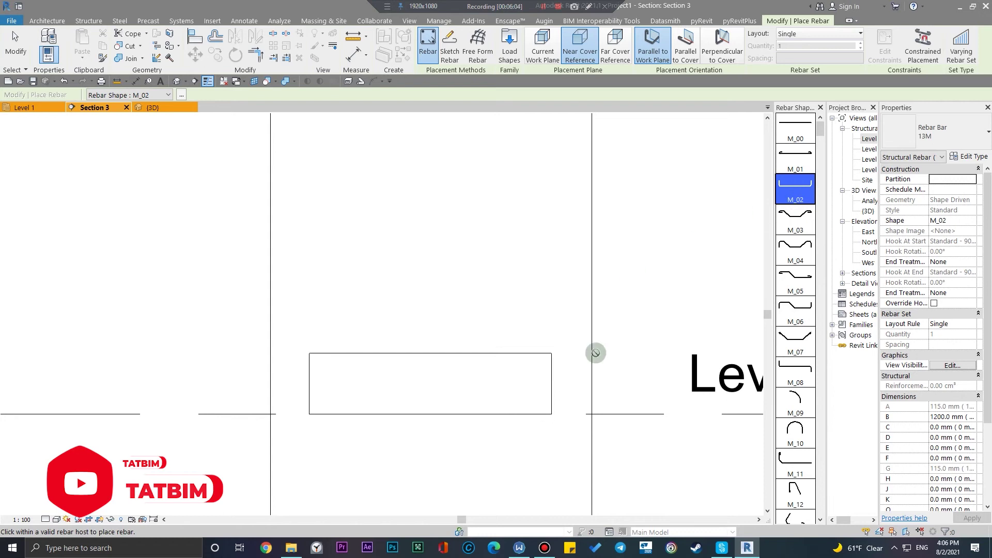
middle_drag(633, 274, 749, 173)
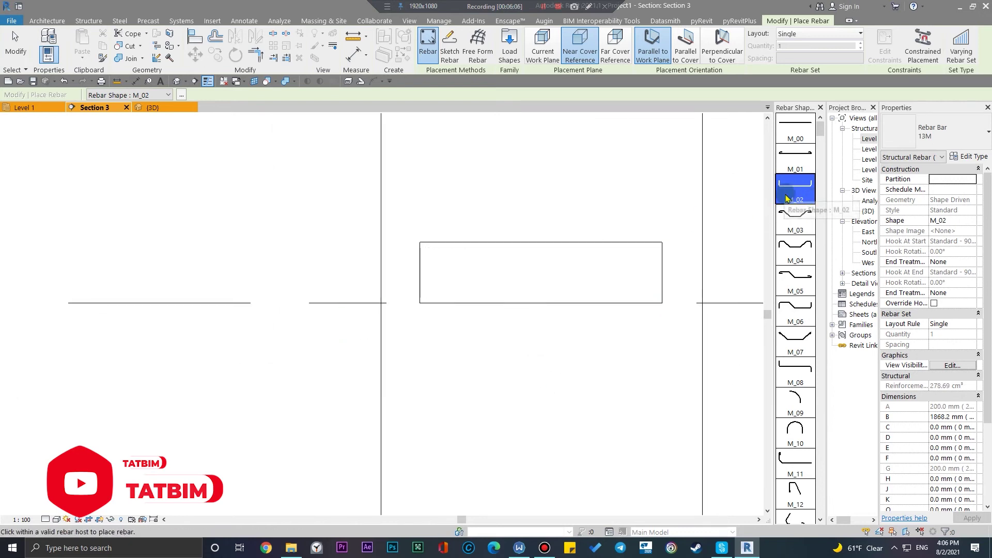
scroll(613, 283, up, 2)
middle_drag(613, 284, 469, 270)
scroll(476, 289, up, 2)
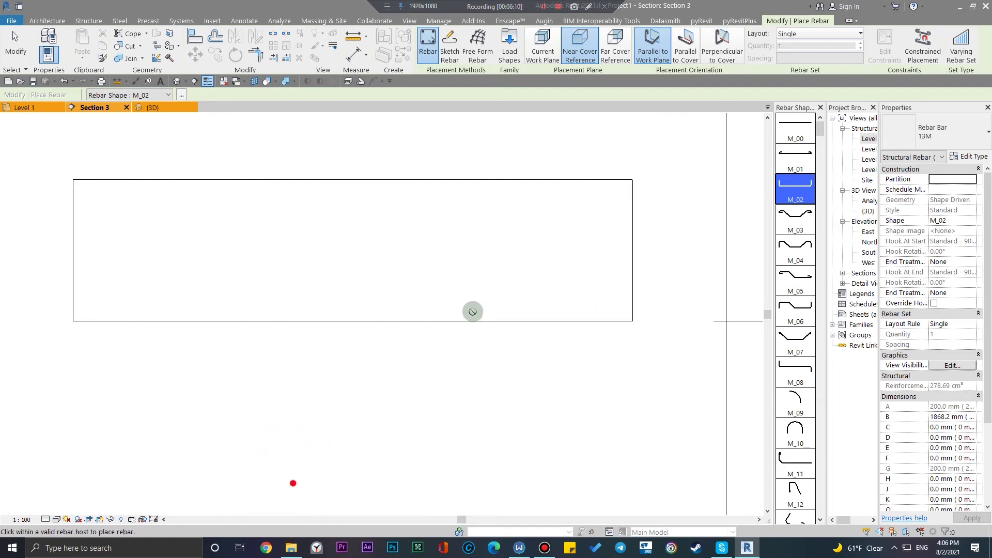
click(446, 379)
key(Escape)
Step: In the 3D view, select the trial M_02 bar and delete it
click(147, 107)
scroll(259, 288, up, 4)
click(171, 245)
scroll(365, 317, down, 3)
mouse_move(365, 317)
shift+middle_down()
mouse_move(447, 266)
mouse_move(465, 281)
mouse_move(388, 321)
shift+middle_up()
key(Delete)
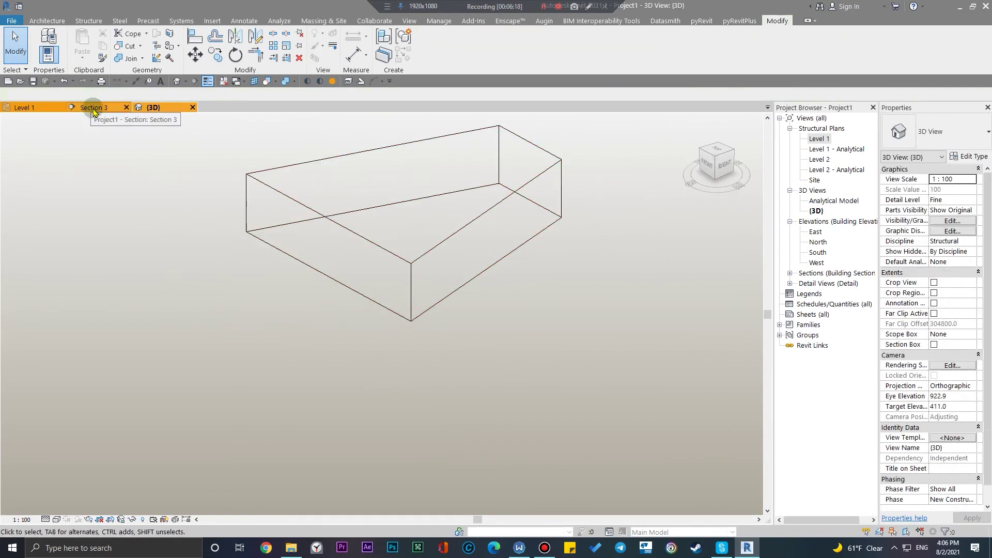
Step: Back in Section 3, place an M_02 bar at the beam's bottom cover and view it in 3D
click(97, 108)
scroll(343, 413, down, 3)
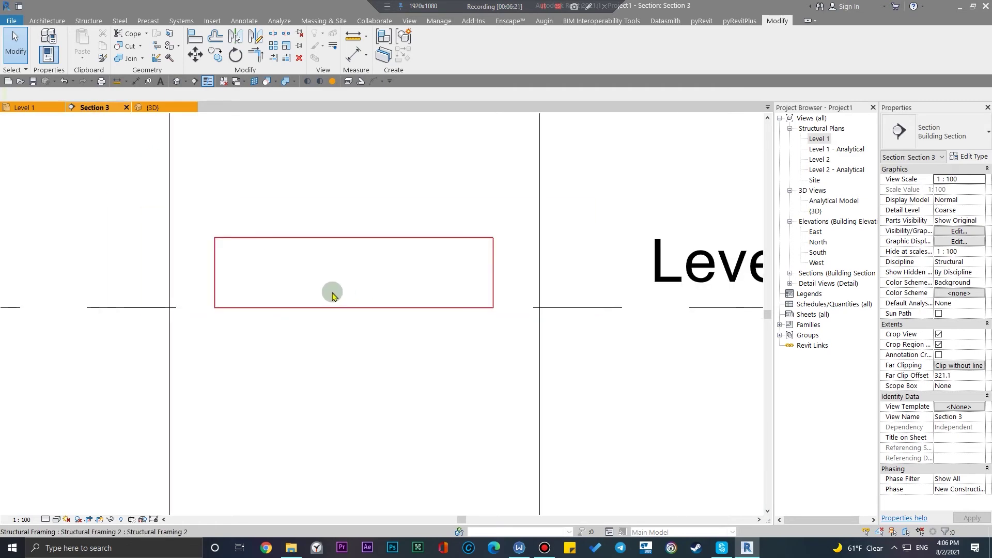
click(424, 319)
click(505, 46)
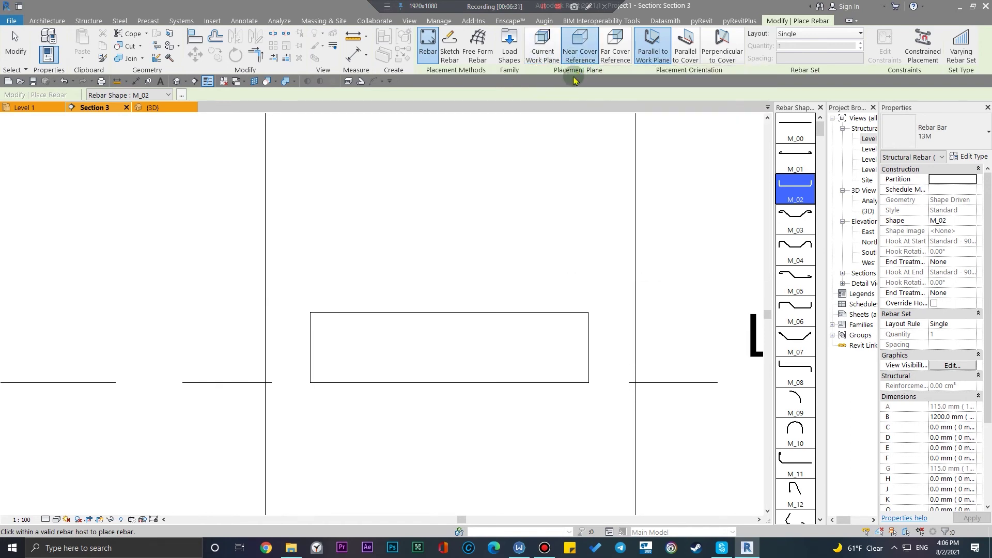
scroll(430, 370, up, 1)
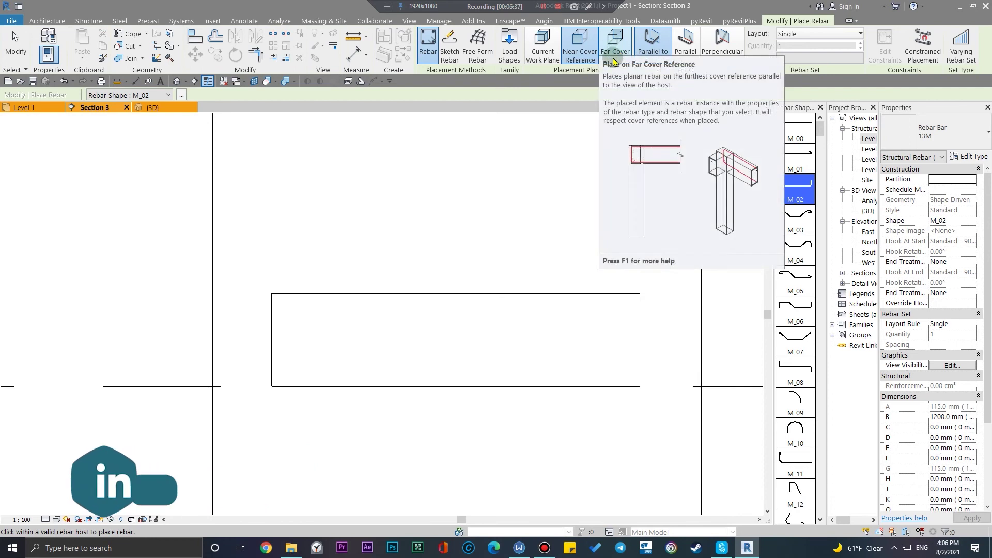
scroll(470, 351, up, 1)
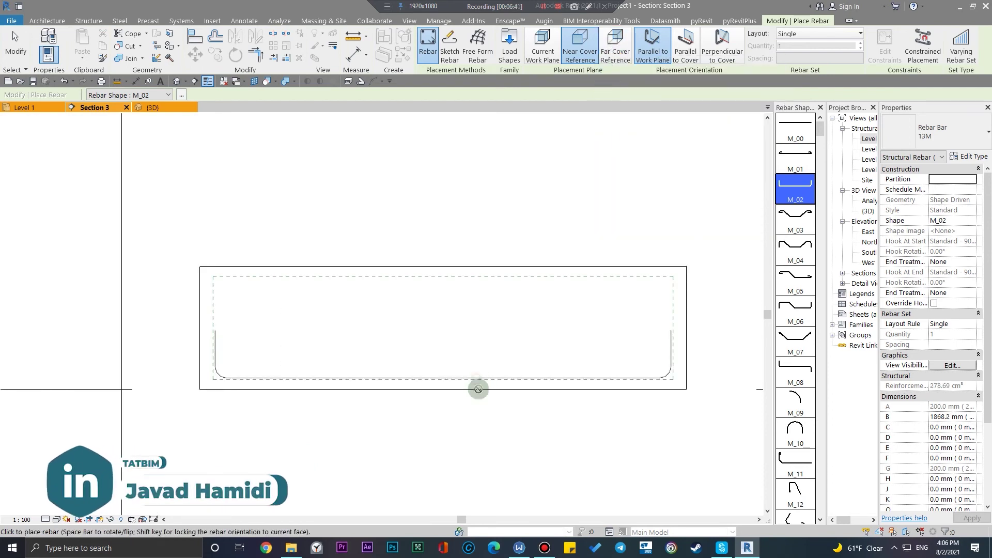
click(476, 381)
key(Escape)
click(151, 107)
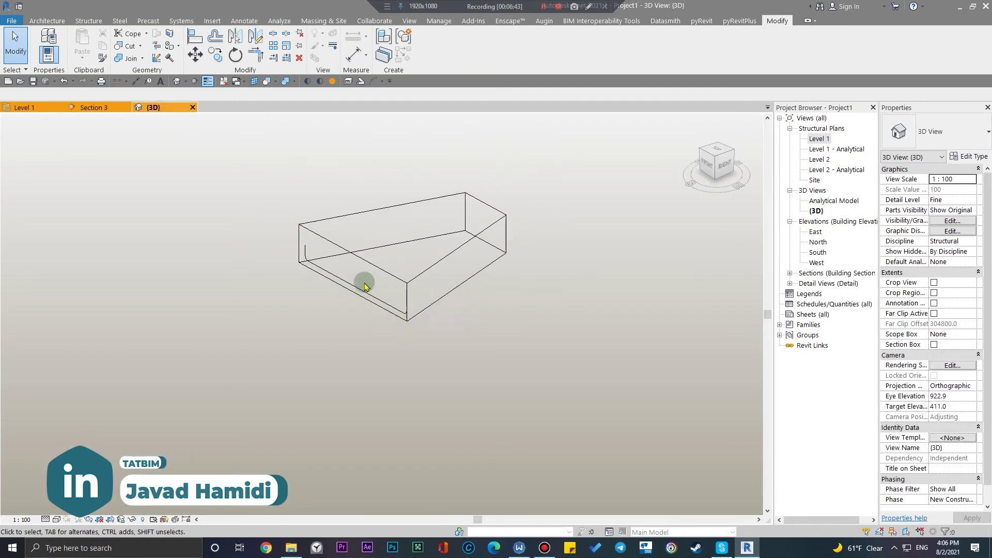
Step: Set the placed bar's rebar layout to Maximum Spacing at 100 mm
scroll(311, 290, up, 3)
scroll(317, 297, up, 2)
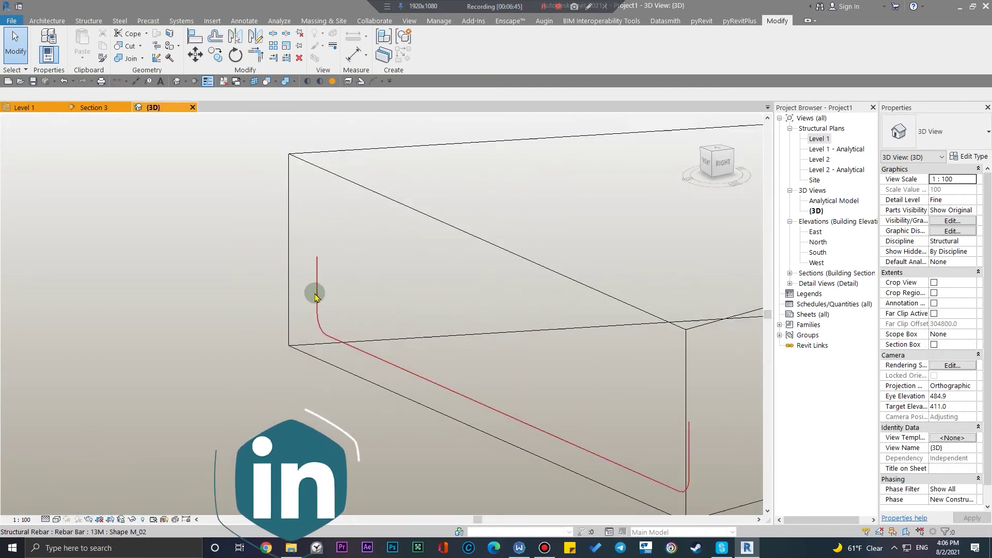
scroll(315, 296, down, 4)
scroll(271, 342, up, 1)
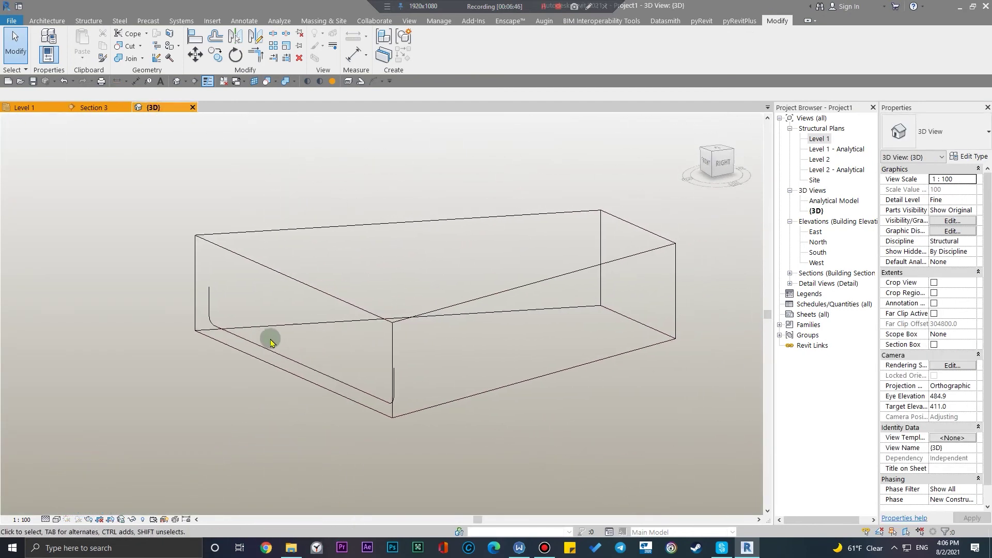
click(210, 305)
shift+middle_drag(310, 416, 522, 75)
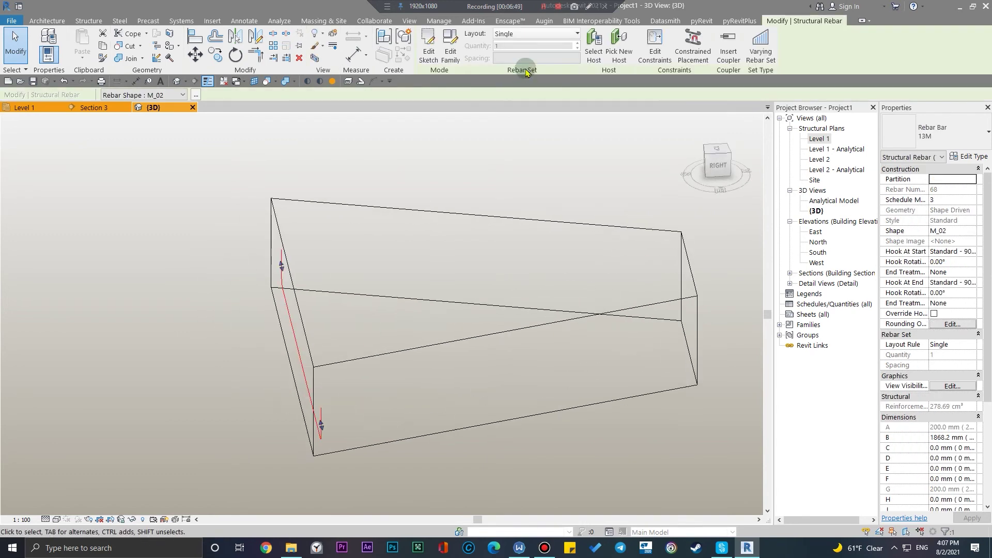
click(532, 34)
click(554, 70)
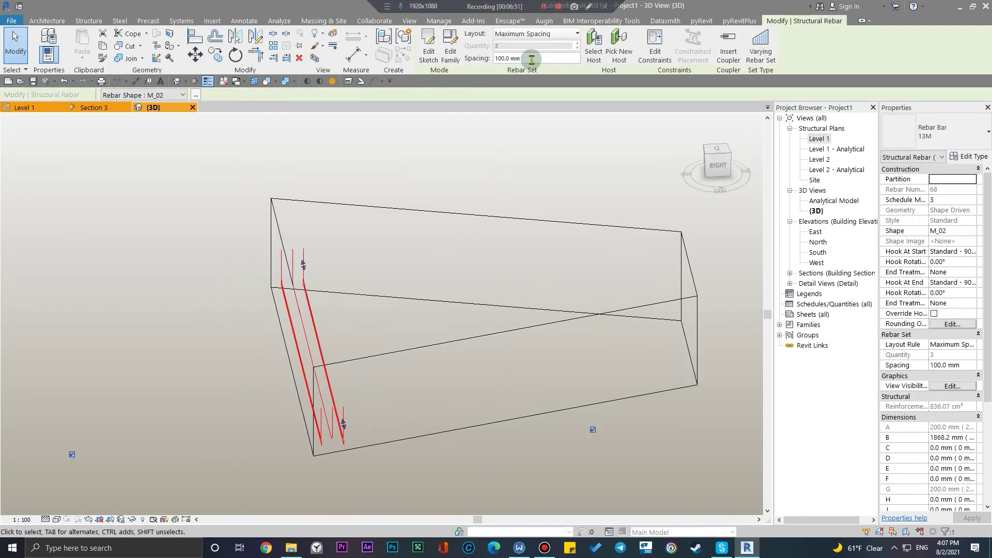
Step: Stretch the rebar set across the full length of the tapered beam
mouse_move(404, 313)
shift+middle_down()
mouse_move(401, 281)
mouse_move(439, 191)
shift+middle_up()
key(Escape)
mouse_move(438, 306)
shift+middle_down()
mouse_move(467, 262)
mouse_move(365, 283)
shift+middle_up()
scroll(304, 377, up, 3)
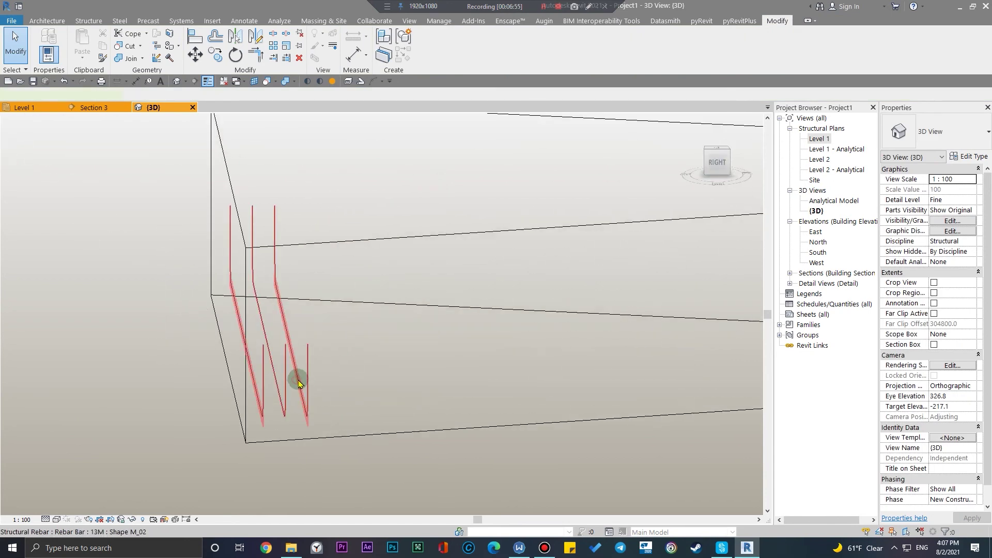
click(298, 383)
scroll(298, 383, down, 3)
mouse_move(358, 376)
shift+middle_down()
mouse_move(421, 380)
mouse_move(339, 421)
mouse_move(363, 433)
mouse_move(313, 371)
shift+middle_up()
mouse_move(301, 369)
mouse_down()
mouse_move(538, 366)
mouse_move(615, 375)
mouse_up()
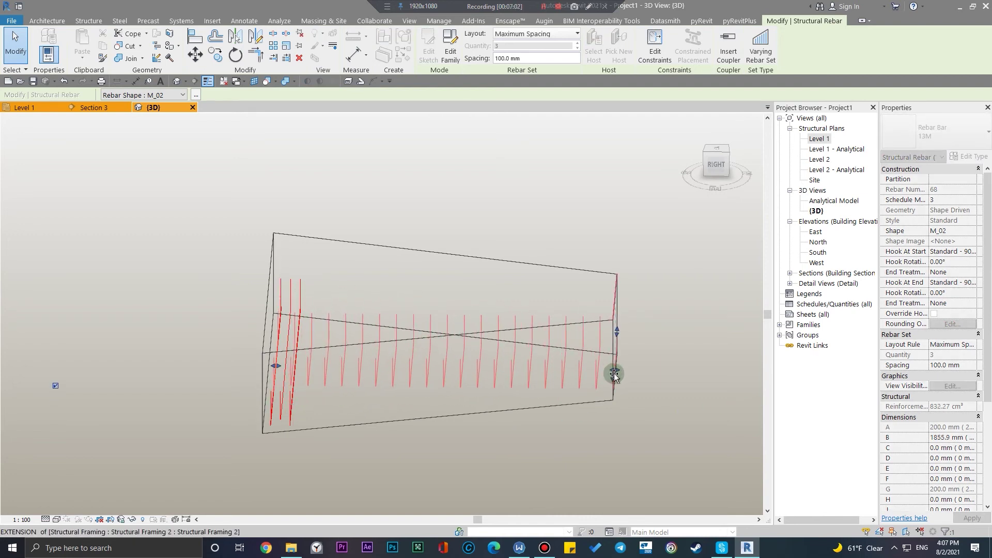
Step: Convert the 21-bar M_02 set into a varying rebar set following the beam's taper
click(616, 436)
shift+middle_drag(615, 436, 421, 408)
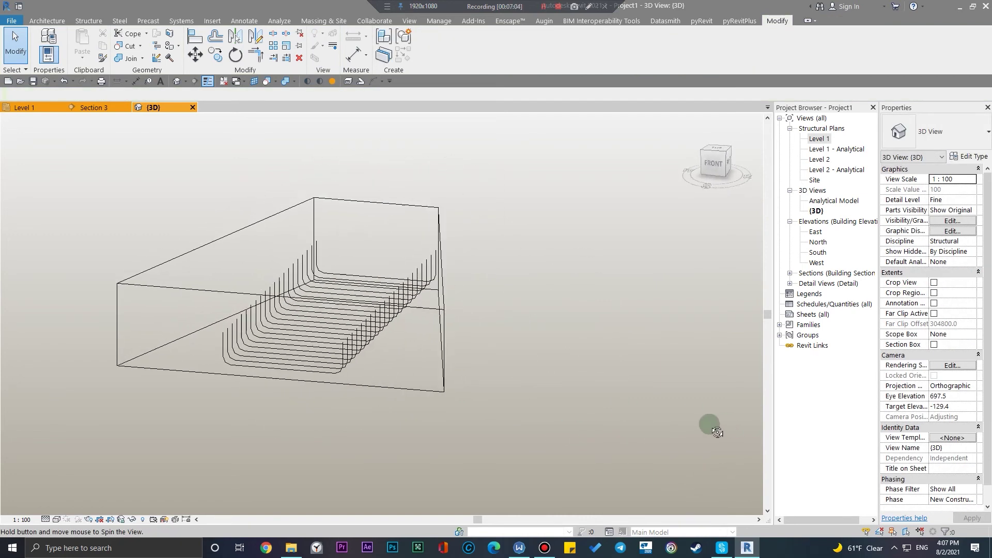
click(395, 426)
mouse_move(396, 426)
shift+middle_down()
mouse_move(398, 350)
mouse_move(527, 475)
mouse_move(515, 419)
mouse_move(553, 421)
mouse_move(572, 266)
shift+middle_up()
click(772, 57)
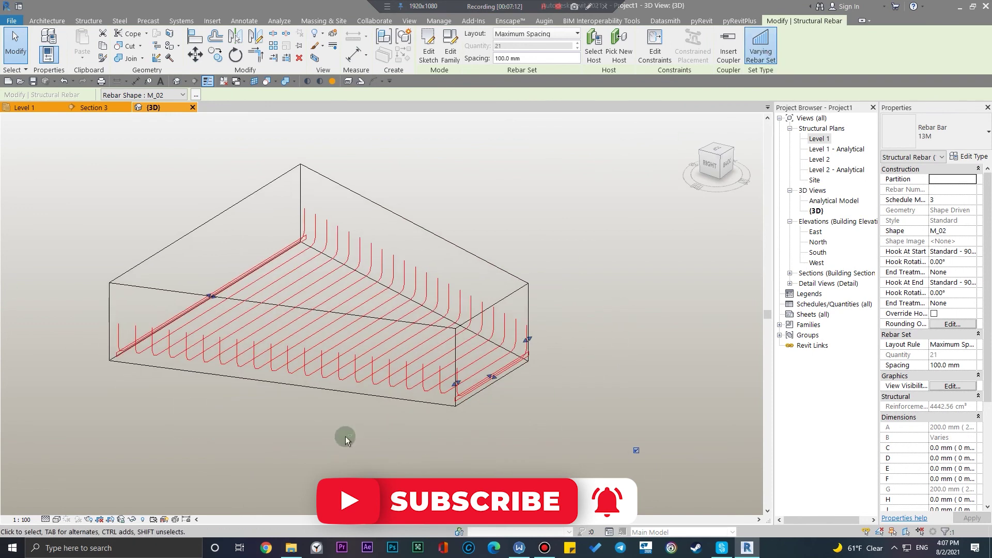
key(Escape)
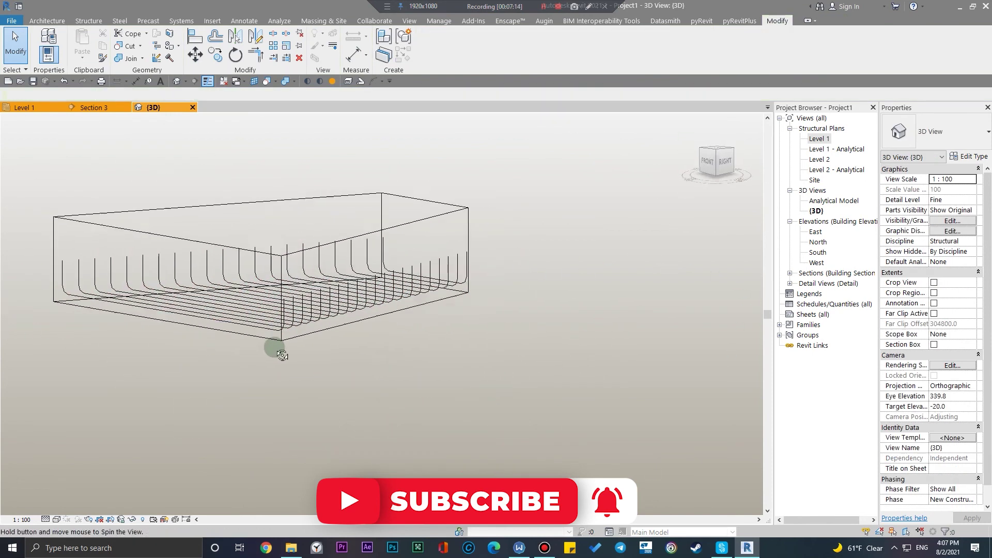